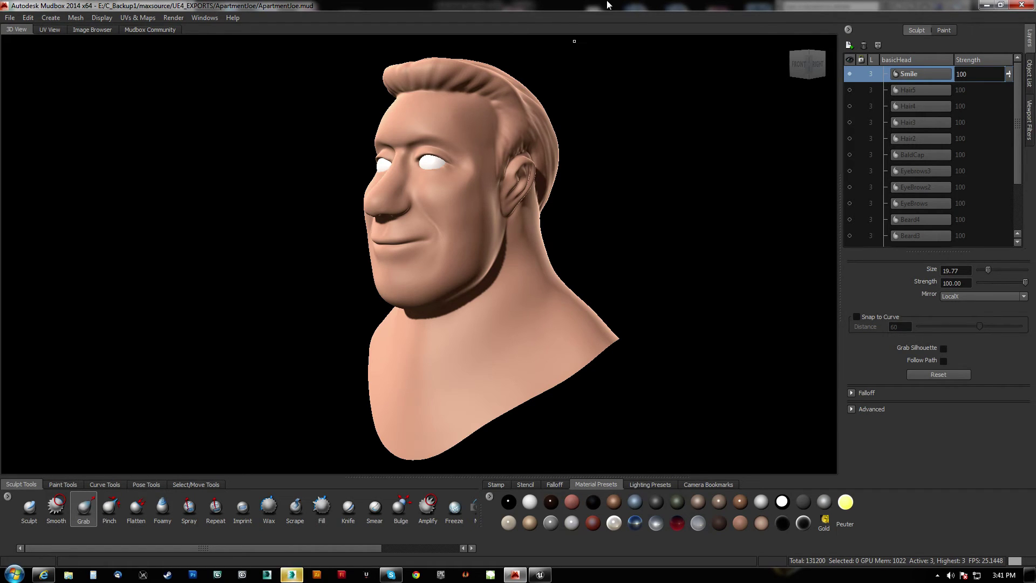
Examine the head from several angles and compare it with the Smile sculpt layer hidden and shown.
{"action": "left_click_drag", "start_coordinate": [450, 189], "coordinate": [401, 201], "text": "alt"}
{"action": "right_click_drag", "start_coordinate": [420, 174], "coordinate": [433, 260], "text": "alt"}
{"action": "middle_click_drag", "start_coordinate": [428, 248], "coordinate": [423, 294], "text": "alt"}
{"action": "left_click_drag", "start_coordinate": [423, 293], "coordinate": [441, 233], "text": "alt"}
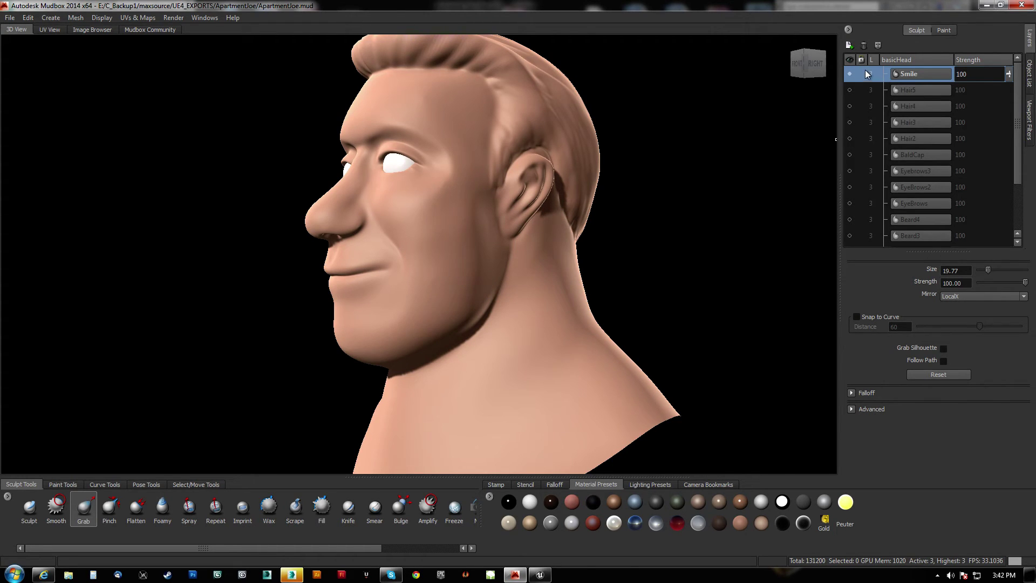
{"action": "left_click", "coordinate": [849, 75]}
{"action": "left_click_drag", "start_coordinate": [529, 227], "coordinate": [584, 237], "text": "alt"}
{"action": "scroll", "coordinate": [584, 237], "scroll_direction": "up", "scroll_amount": 2}
{"action": "middle_click_drag", "start_coordinate": [584, 237], "coordinate": [597, 283], "text": "alt"}
{"action": "left_click_drag", "start_coordinate": [597, 283], "coordinate": [523, 222], "text": "alt"}
{"action": "left_click", "coordinate": [850, 74]}
{"action": "mouse_move", "coordinate": [1008, 74]}
{"action": "left_mouse_down"}
{"action": "mouse_move", "coordinate": [1007, 133]}
{"action": "mouse_move", "coordinate": [1011, 68]}
{"action": "left_mouse_up"}
{"action": "left_click_drag", "start_coordinate": [585, 210], "coordinate": [601, 168], "text": "alt"}
{"action": "right_click_drag", "start_coordinate": [601, 168], "coordinate": [540, 186], "text": "alt"}
{"action": "mouse_move", "coordinate": [540, 186]}
{"action": "left_mouse_down", "text": "alt"}
{"action": "mouse_move", "coordinate": [489, 199]}
{"action": "mouse_move", "coordinate": [472, 180]}
{"action": "left_mouse_up", "text": "alt"}
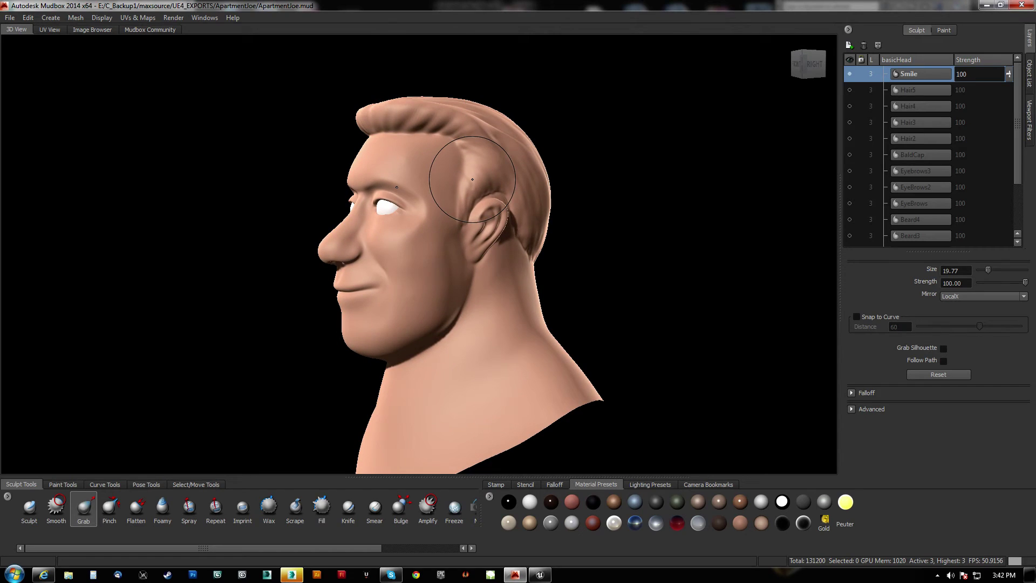
Step the head mesh down from subdivision level 3 to level 1.
{"action": "key", "text": "Page_Up"}
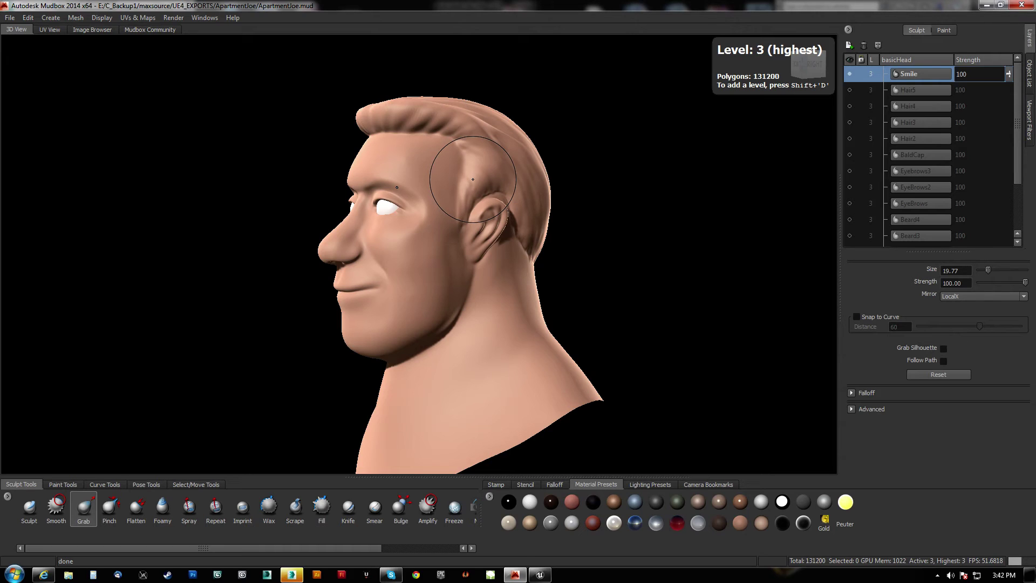
{"action": "key", "text": "Page_Down"}
{"action": "key", "text": "Page_Down"}
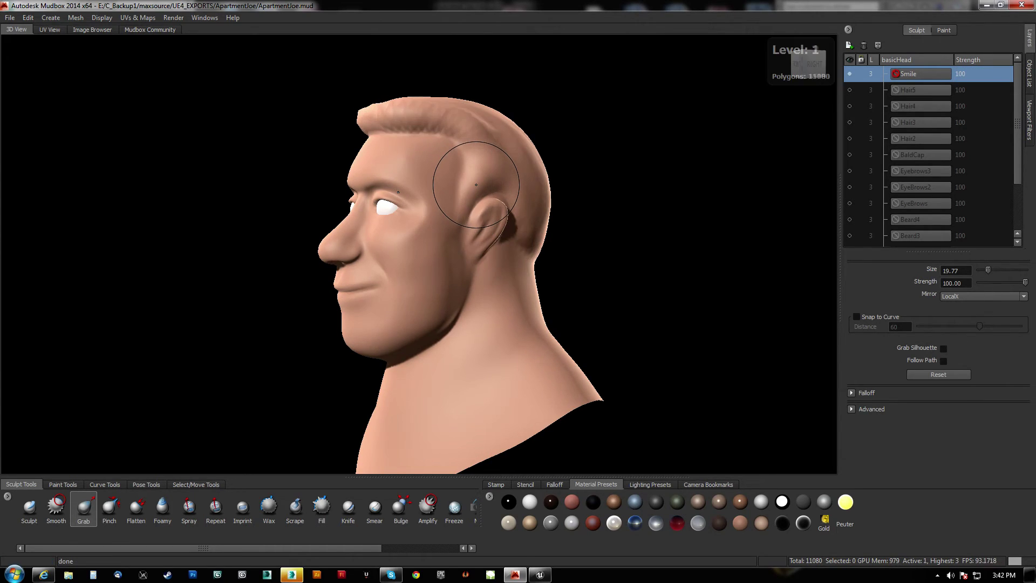
Examine the smiling head at subdivision level 1 from the front, three-quarter and side views.
{"action": "left_click_drag", "start_coordinate": [559, 206], "coordinate": [649, 164], "text": "alt"}
{"action": "right_click_drag", "start_coordinate": [486, 189], "coordinate": [542, 209], "text": "alt"}
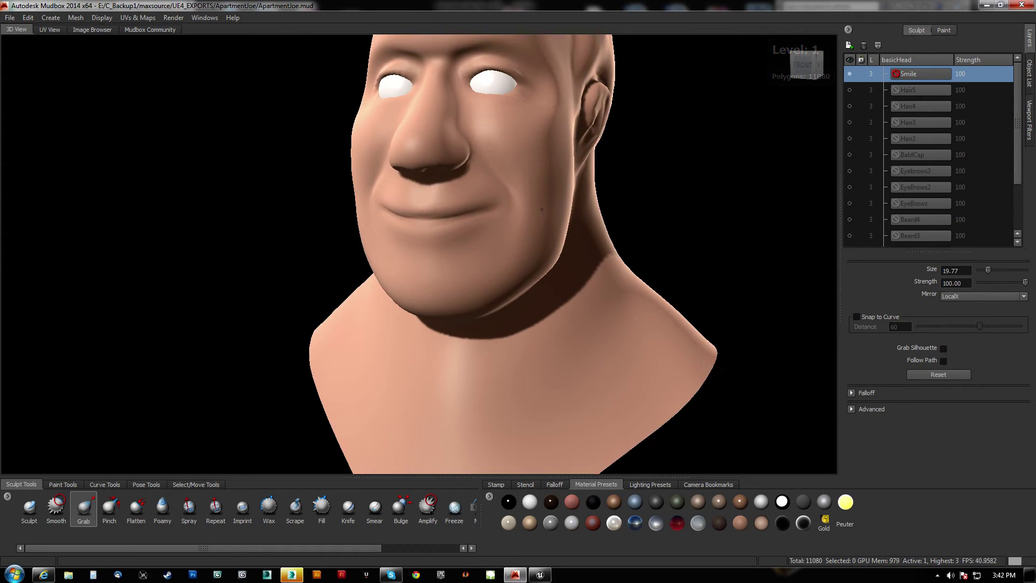
{"action": "scroll", "coordinate": [530, 317], "scroll_direction": "up", "scroll_amount": 3}
{"action": "mouse_move", "coordinate": [530, 317]}
{"action": "left_mouse_down", "text": "alt"}
{"action": "mouse_move", "coordinate": [427, 227]}
{"action": "mouse_move", "coordinate": [467, 246]}
{"action": "mouse_move", "coordinate": [489, 239]}
{"action": "mouse_move", "coordinate": [439, 153]}
{"action": "left_mouse_up", "text": "alt"}
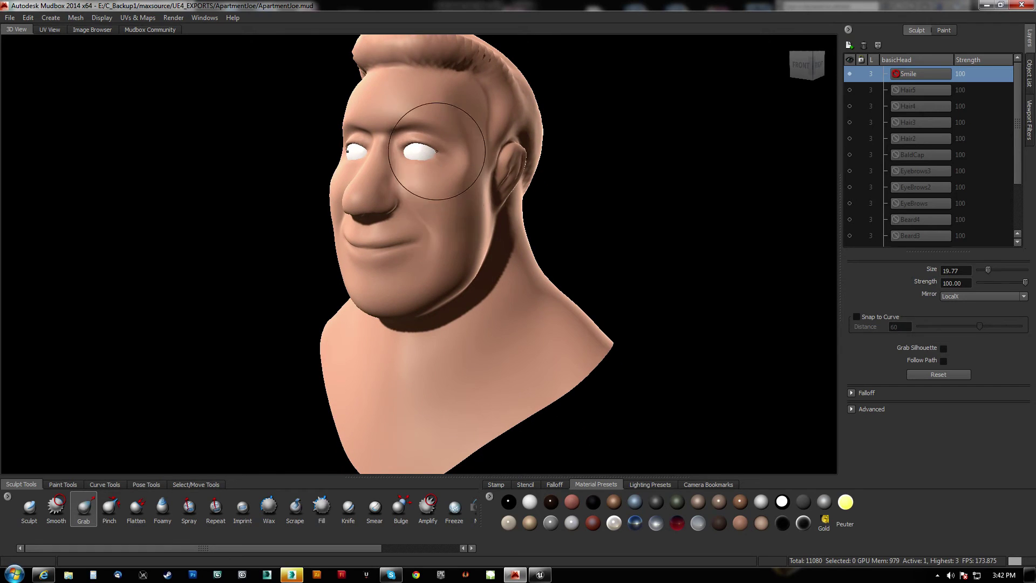
{"action": "middle_click_drag", "start_coordinate": [428, 209], "coordinate": [439, 233], "text": "alt"}
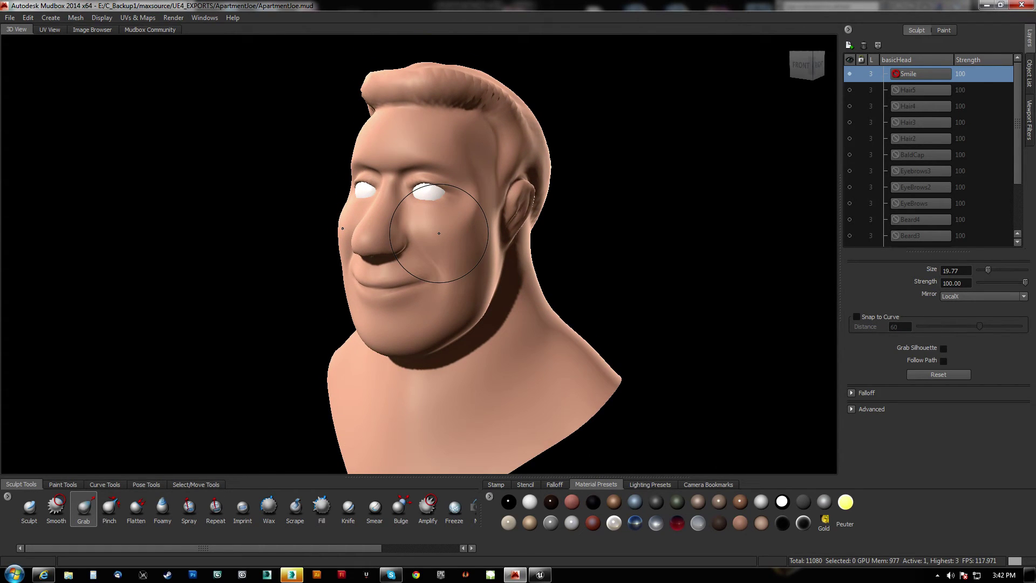
{"action": "left_click_drag", "start_coordinate": [439, 233], "coordinate": [304, 259], "text": "alt"}
{"action": "left_click_drag", "start_coordinate": [405, 194], "coordinate": [438, 259], "text": "alt"}
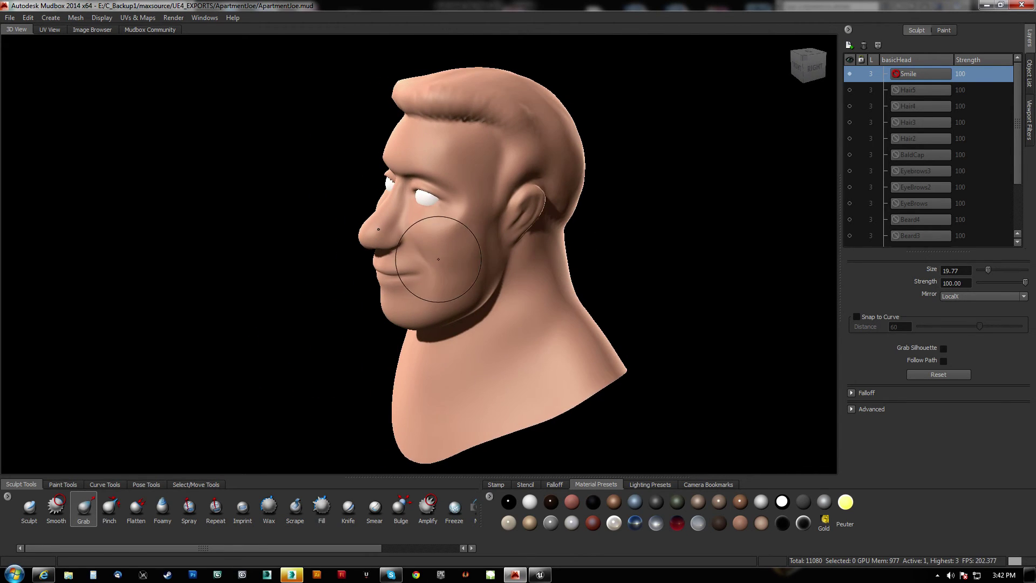
{"action": "right_click_drag", "start_coordinate": [438, 259], "coordinate": [440, 331], "text": "alt"}
{"action": "left_click_drag", "start_coordinate": [440, 331], "coordinate": [484, 269], "text": "alt"}
{"action": "middle_click_drag", "start_coordinate": [484, 270], "coordinate": [477, 300], "text": "alt"}
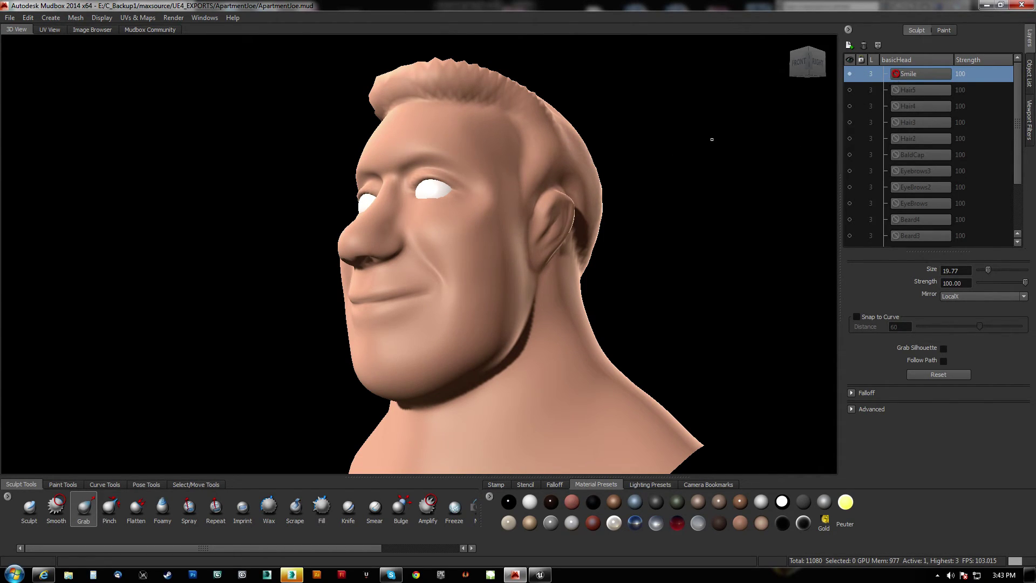
{"action": "left_click_drag", "start_coordinate": [552, 197], "coordinate": [654, 214], "text": "alt"}
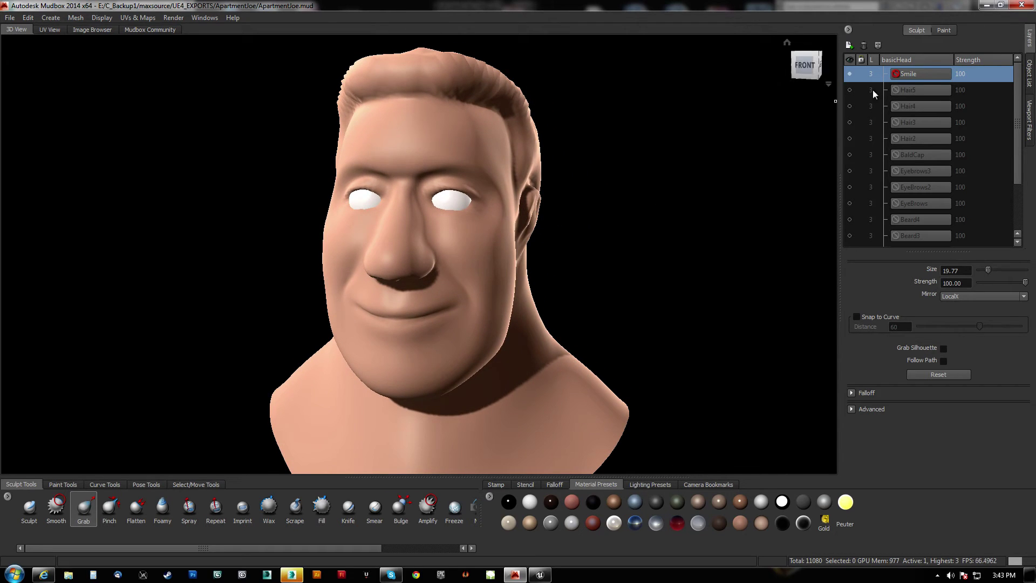
{"action": "middle_click_drag", "start_coordinate": [526, 202], "coordinate": [564, 181], "text": "alt"}
{"action": "left_click_drag", "start_coordinate": [564, 182], "coordinate": [529, 199], "text": "alt"}
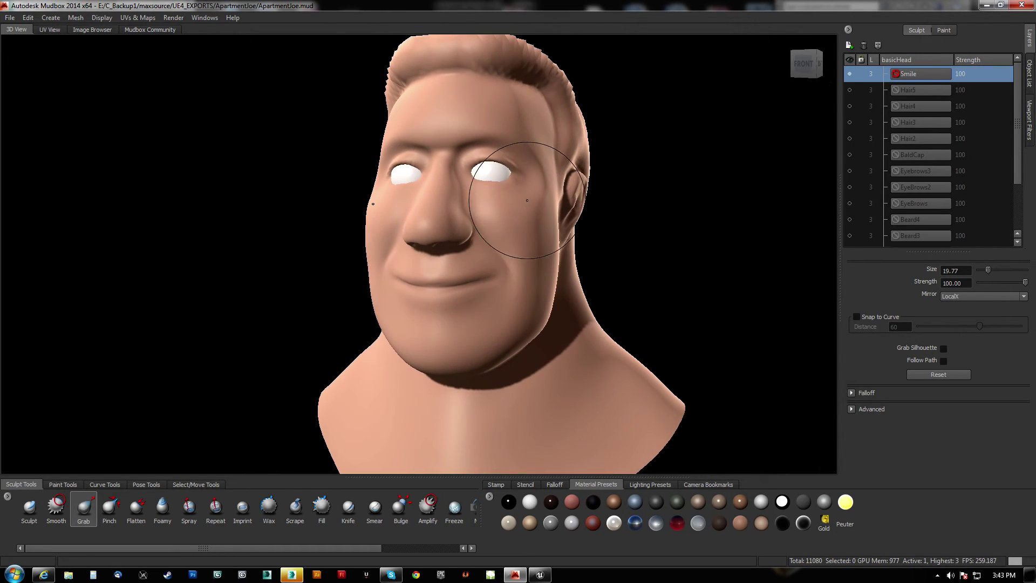
Hide the Smile sculpt layer at subdivision level 3 and return the head to level 1.
{"action": "left_click", "coordinate": [850, 74]}
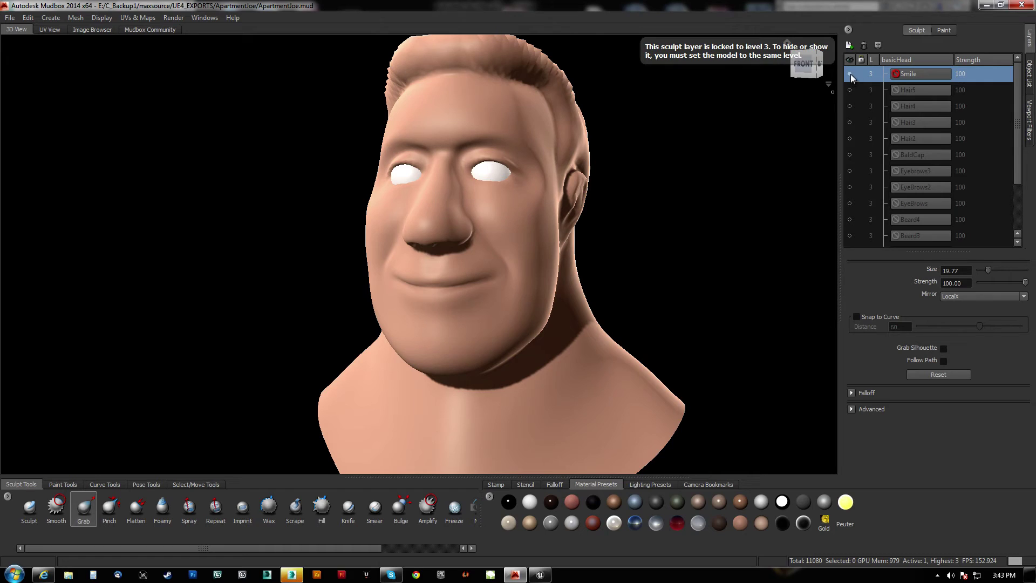
{"action": "key", "text": "Page_Up"}
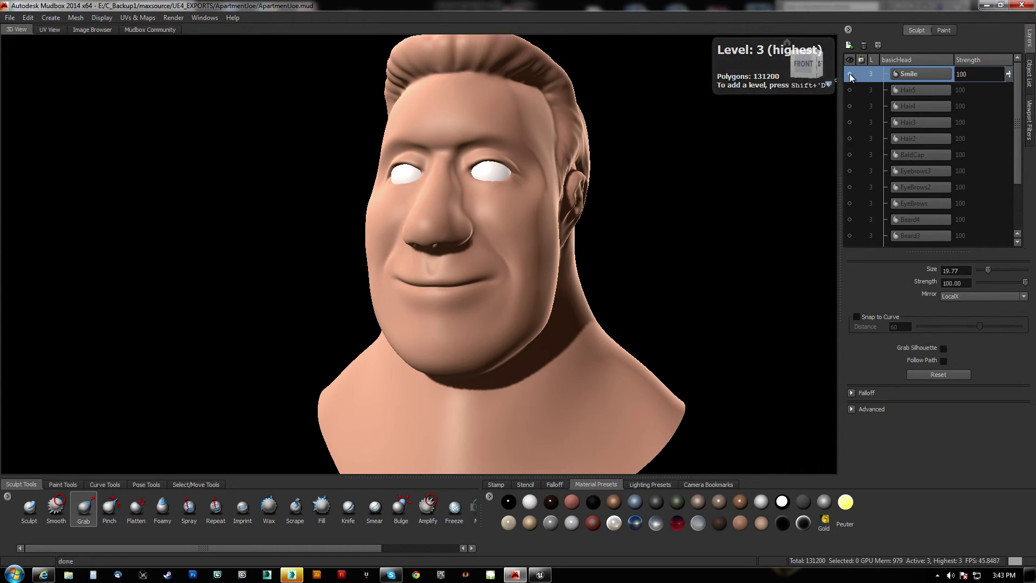
{"action": "key", "text": "Page_Down"}
{"action": "key", "text": "Page_Down"}
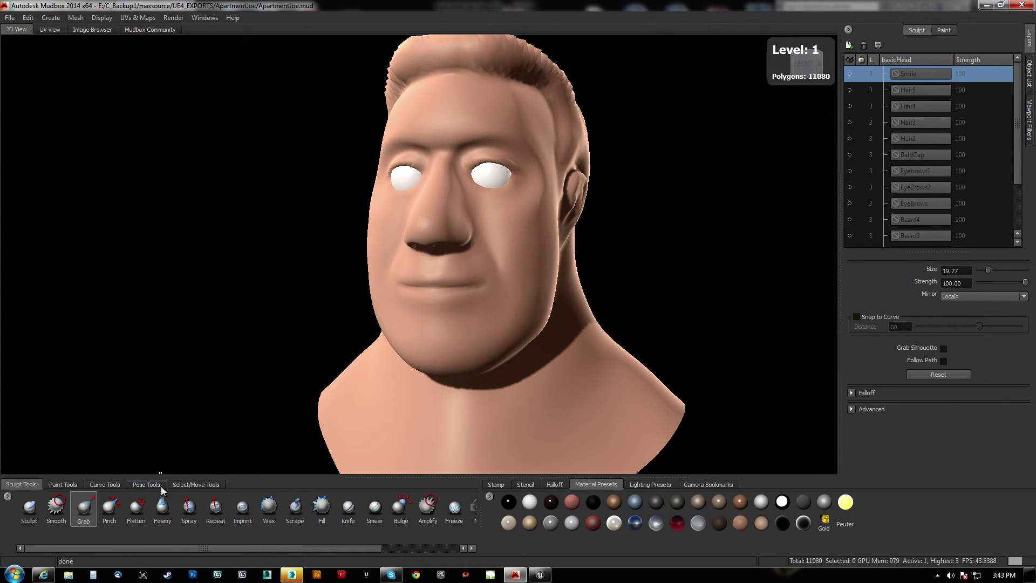
Select the whole head mesh with the Objects selection tool.
{"action": "left_click", "coordinate": [195, 485]}
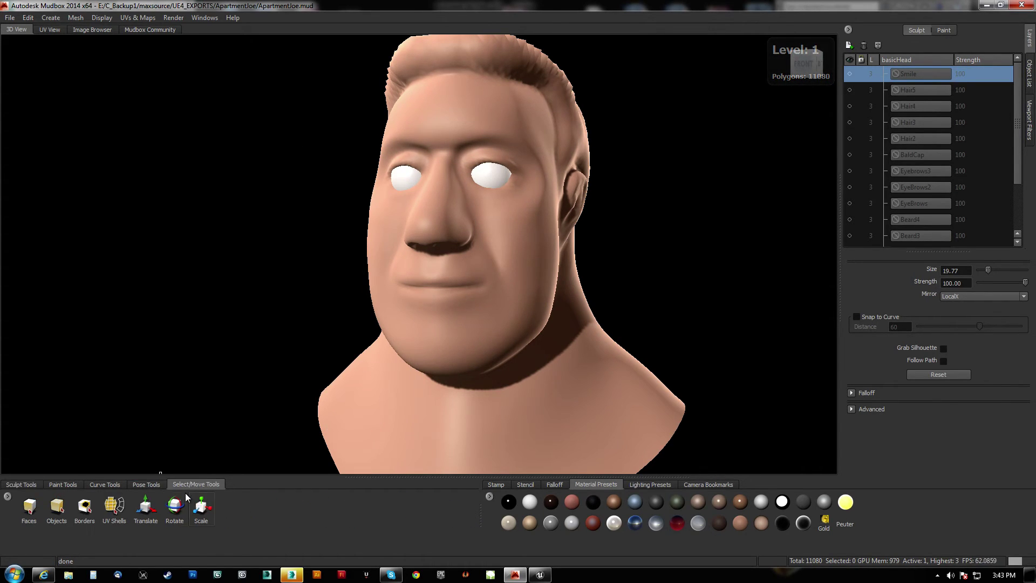
{"action": "left_click", "coordinate": [59, 507]}
{"action": "left_click", "coordinate": [441, 305]}
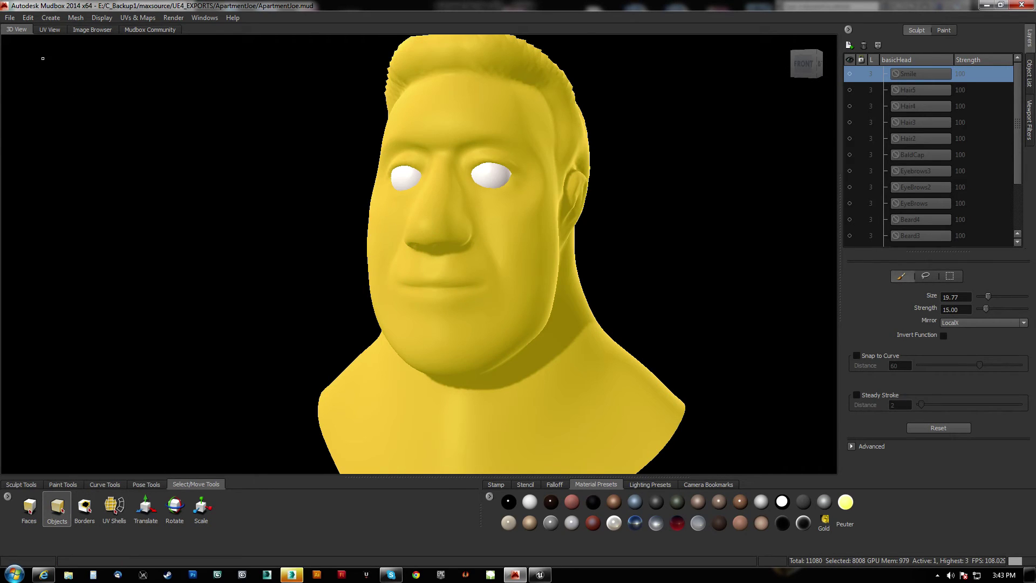
Start exporting the selected head and browse up to the RATS_MudBox folder.
{"action": "left_click", "coordinate": [10, 18]}
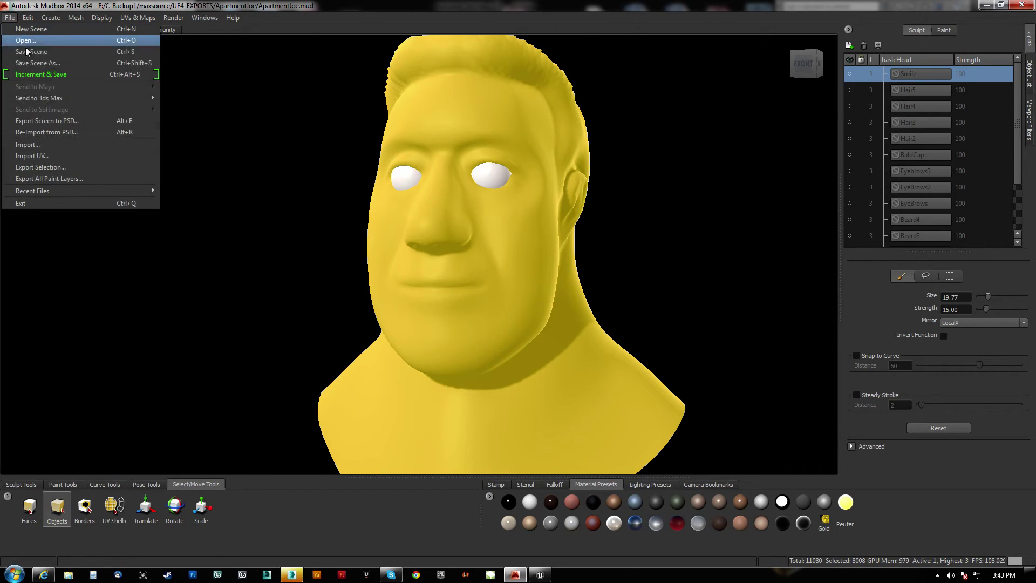
{"action": "left_click", "coordinate": [40, 167]}
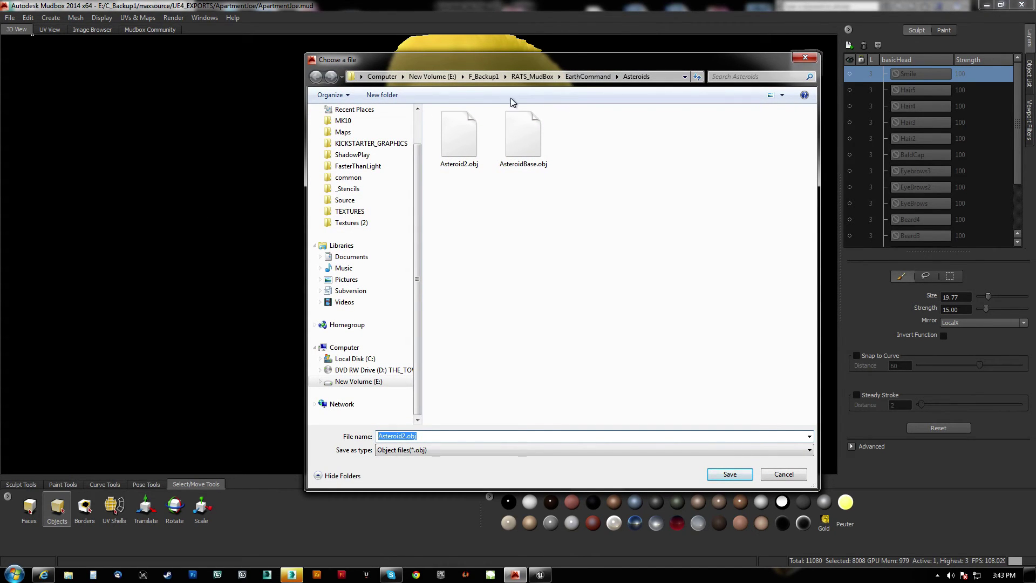
{"action": "left_click", "coordinate": [533, 76]}
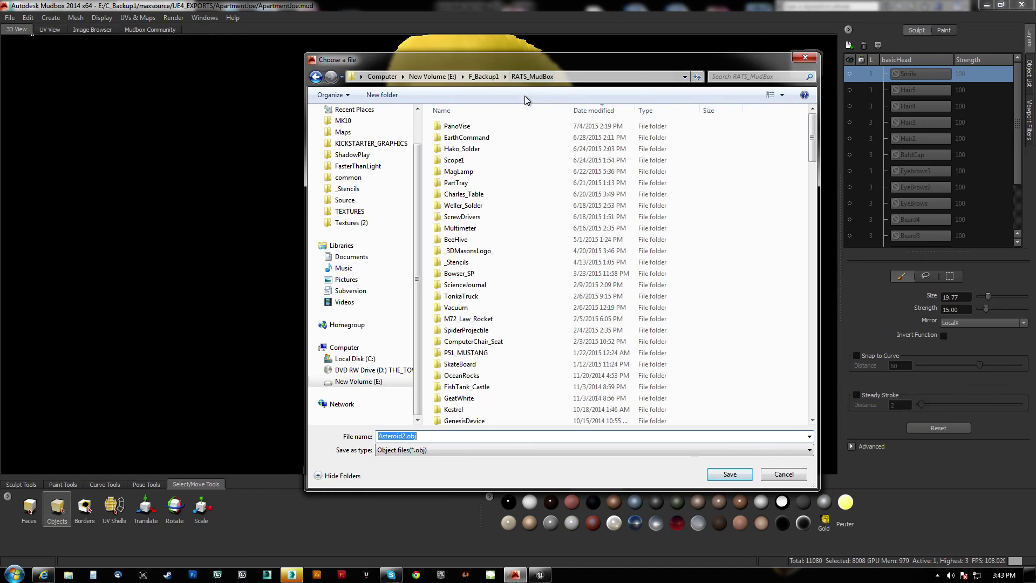
{"action": "left_click", "coordinate": [483, 76]}
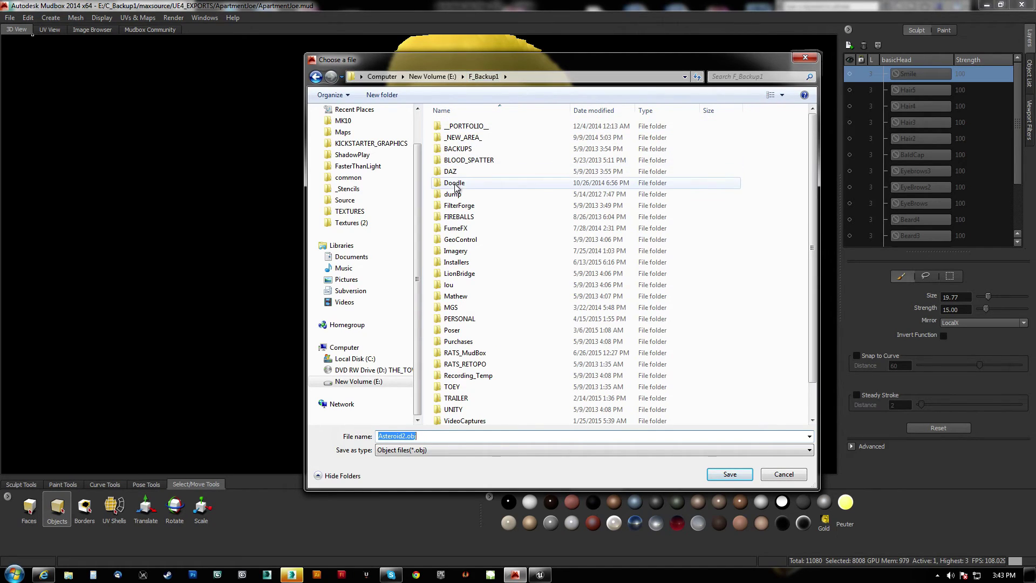
{"action": "double_click", "coordinate": [461, 186]}
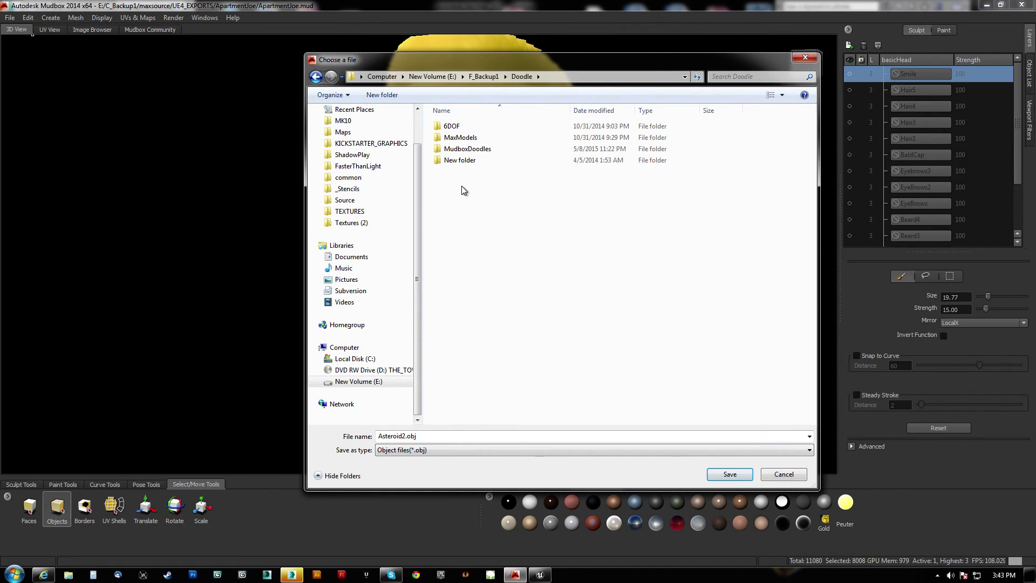
{"action": "double_click", "coordinate": [468, 148]}
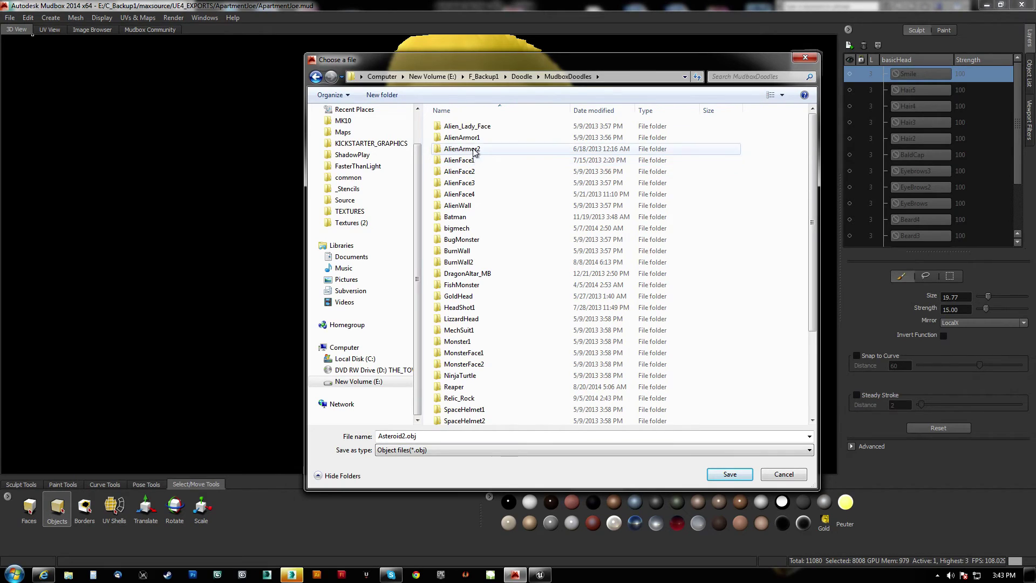
{"action": "left_click", "coordinate": [483, 76]}
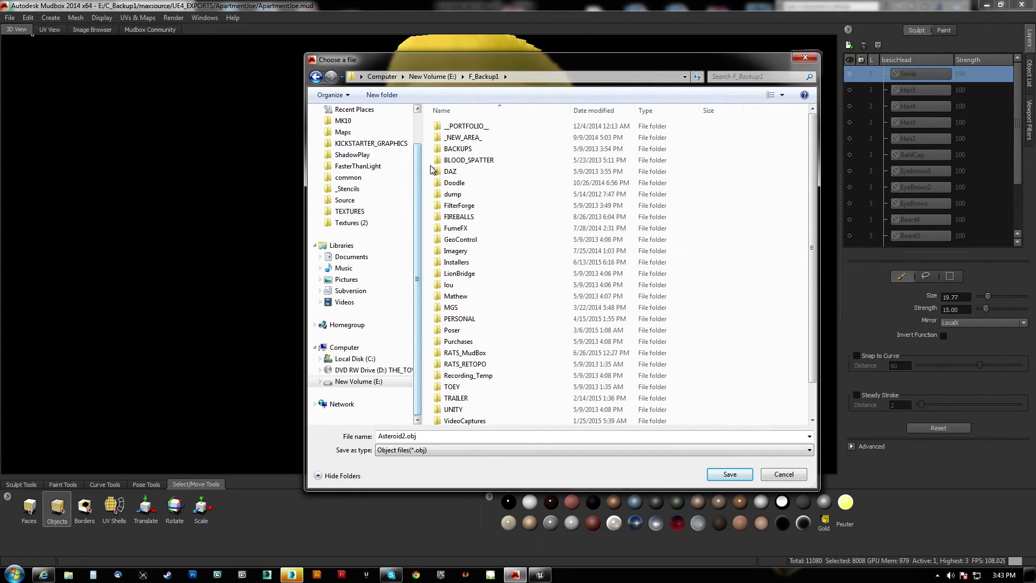
{"action": "left_click", "coordinate": [432, 77]}
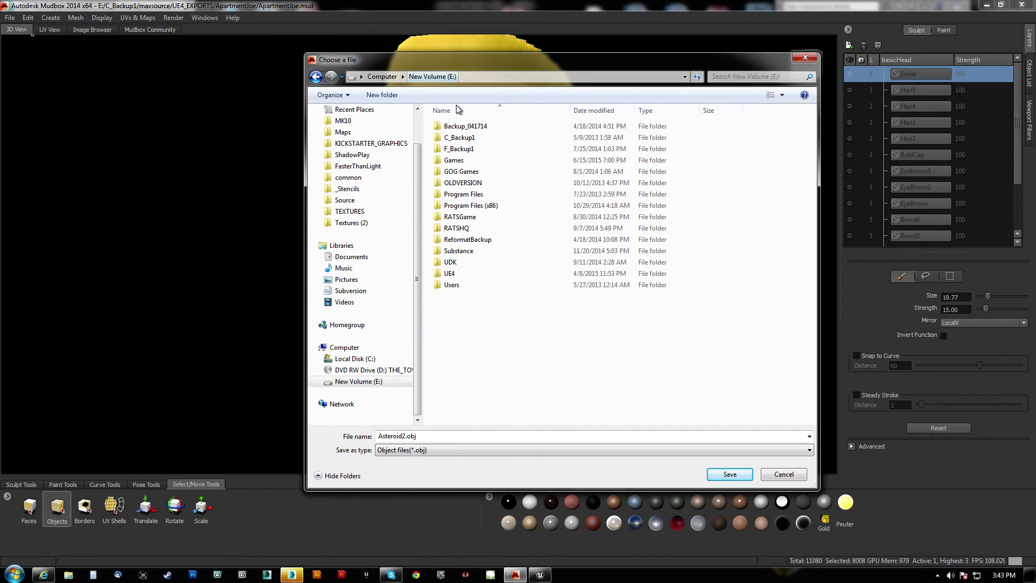
{"action": "double_click", "coordinate": [460, 149]}
{"action": "left_click", "coordinate": [471, 353]}
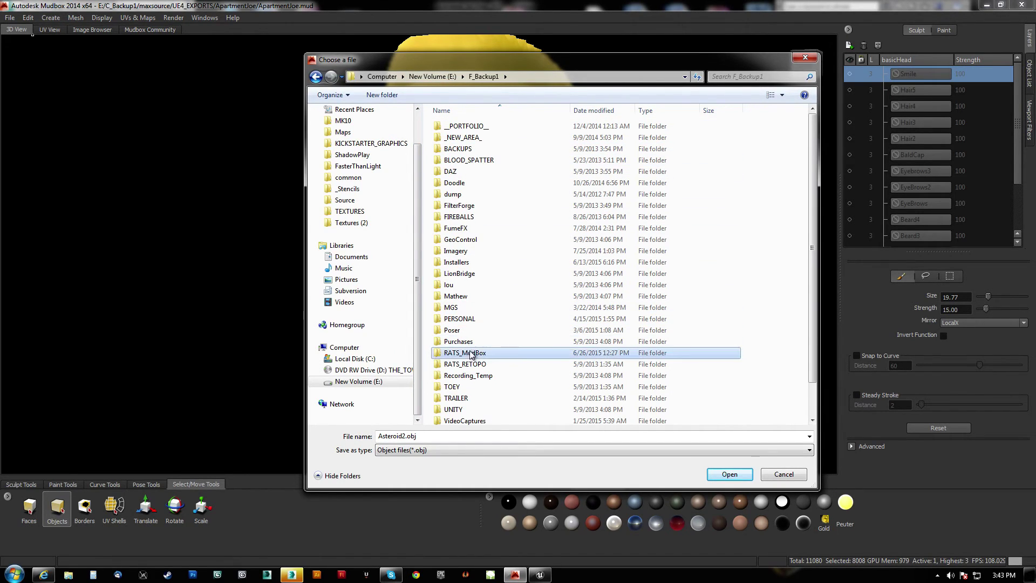
{"action": "double_click", "coordinate": [471, 354]}
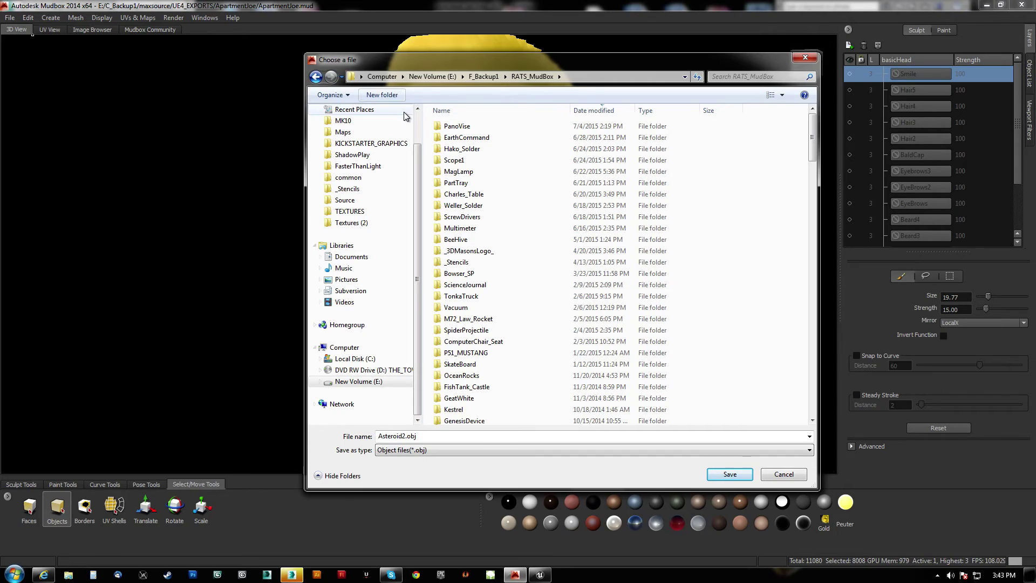
Create a folder named MorphTargetTEST in RATS_MudBox and save the exported head in it as Head_Normal in OBJ format.
{"action": "key", "text": "ctrl+shift+n"}
{"action": "type", "text": "M"}
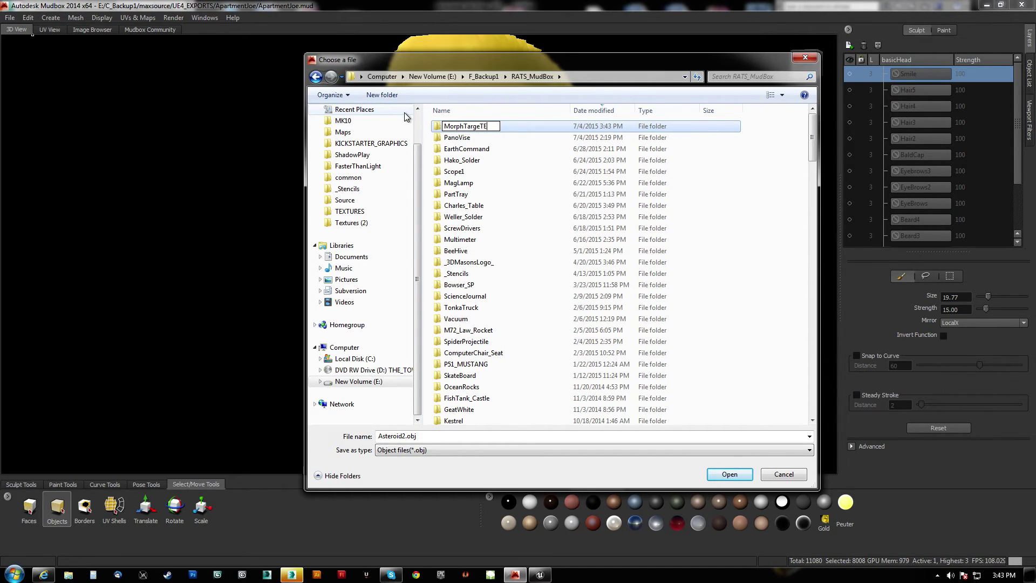
{"action": "type", "text": "orphTargetTEST"}
{"action": "key", "text": "Return"}
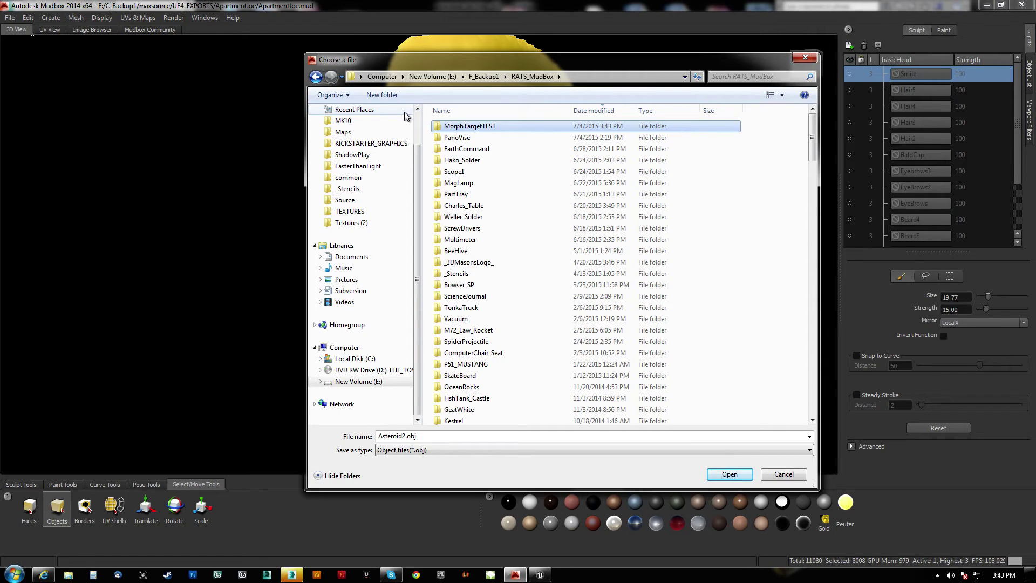
{"action": "double_click", "coordinate": [452, 128]}
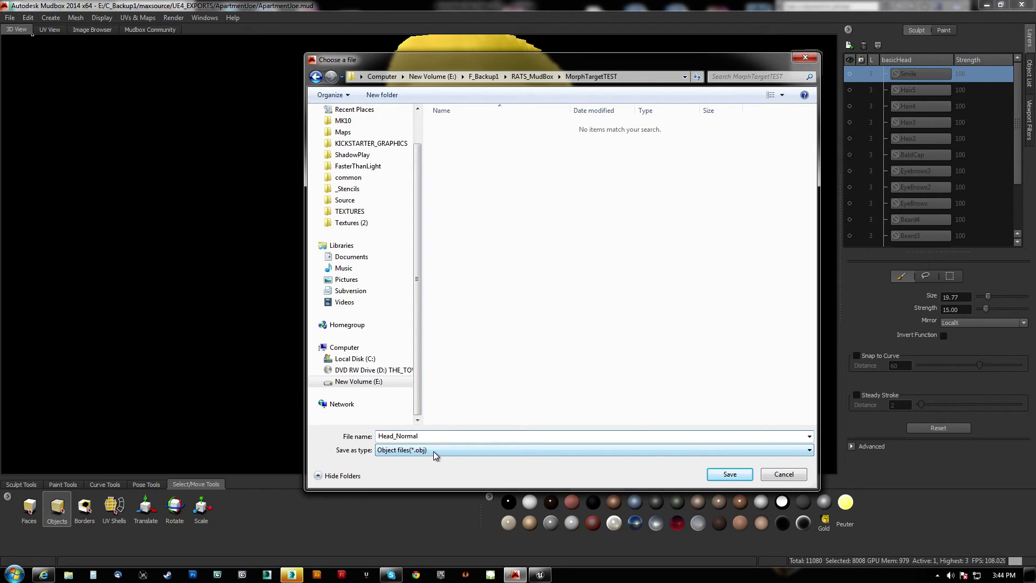
{"action": "left_click", "coordinate": [731, 474]}
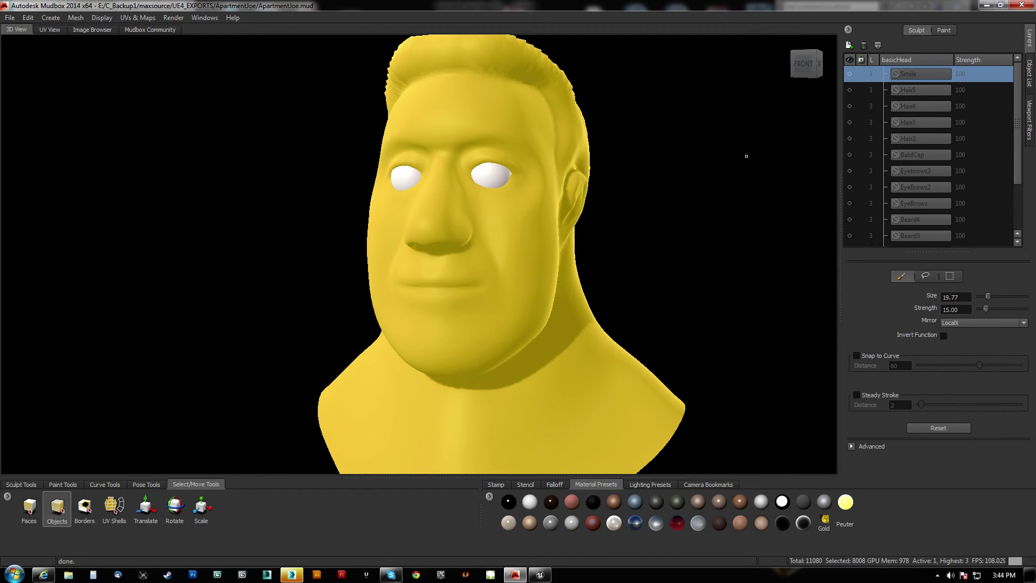
Show the Smile sculpt layer at subdivision level 3 and return the head to level 1.
{"action": "key", "text": "Page_Up"}
{"action": "key", "text": "Page_Up"}
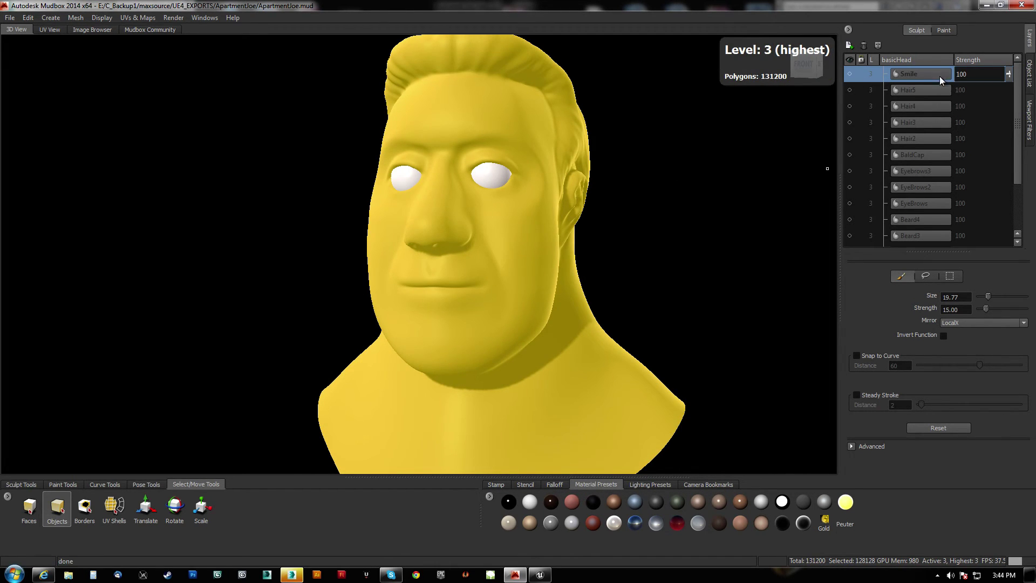
{"action": "left_click", "coordinate": [850, 75]}
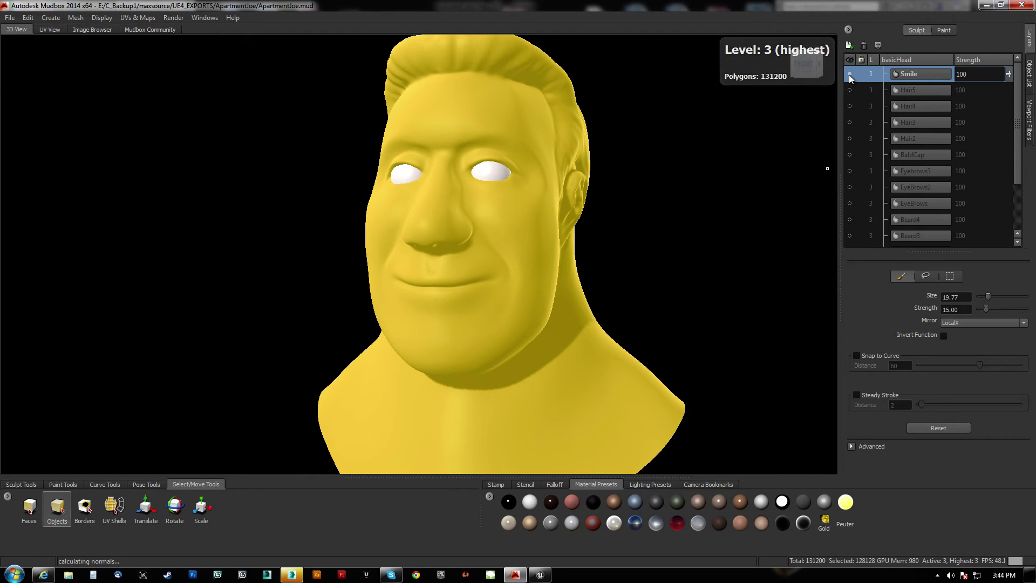
{"action": "key", "text": "Page_Down"}
{"action": "key", "text": "Page_Down"}
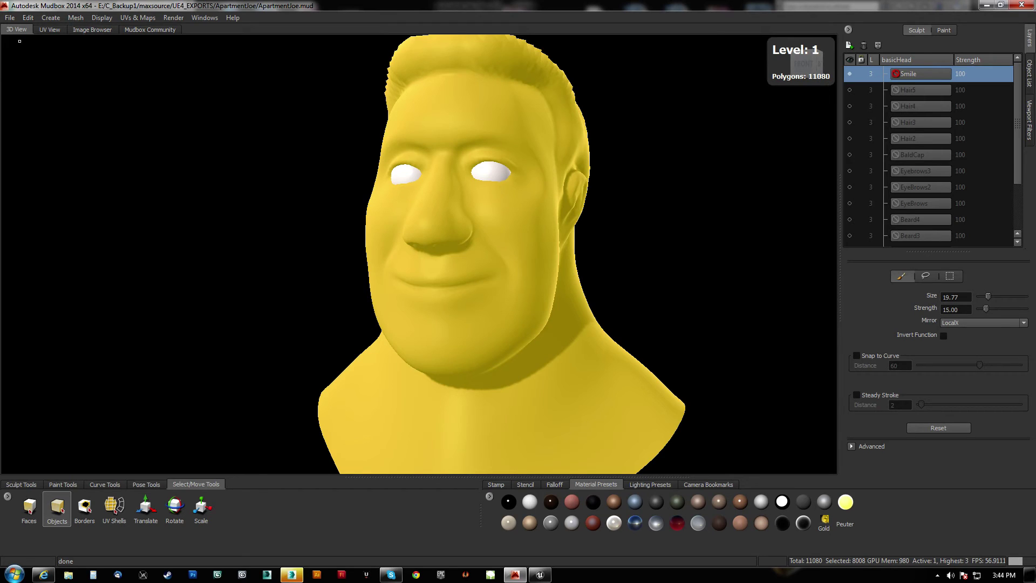
Export the selected smiling head as Head_Smile in OBJ format to the MorphTargetTEST folder.
{"action": "left_click", "coordinate": [10, 17]}
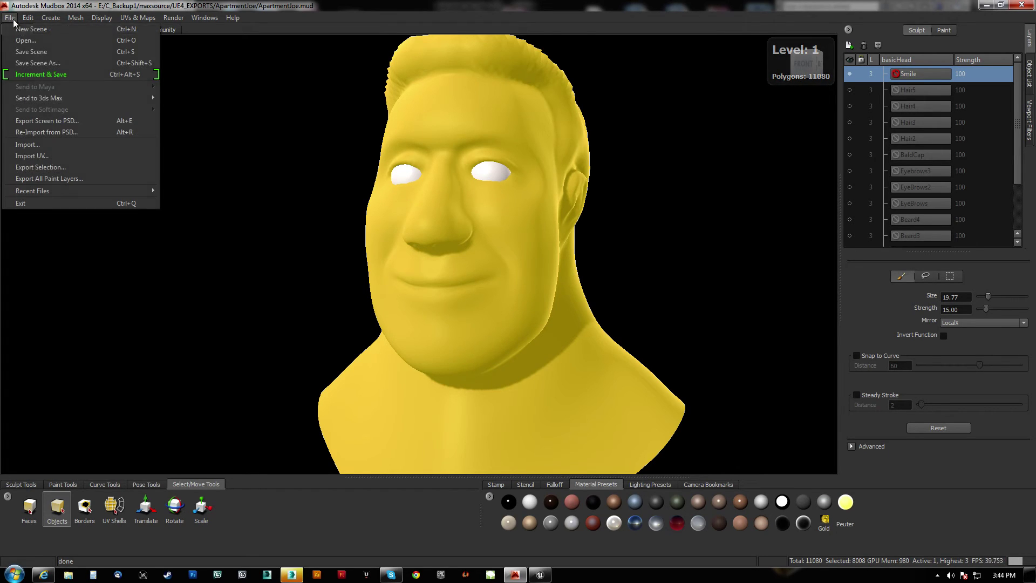
{"action": "left_click", "coordinate": [41, 168]}
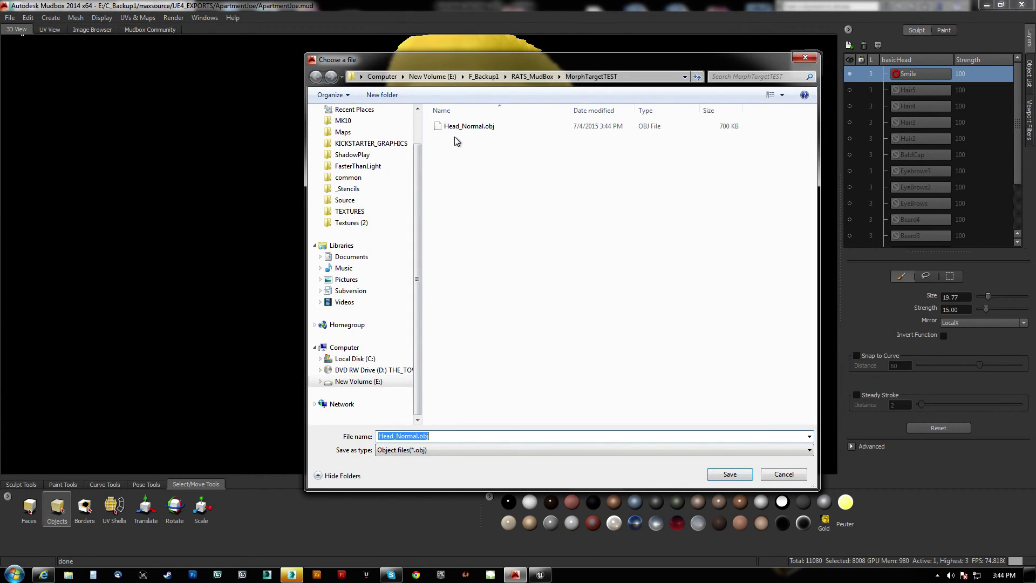
{"action": "left_click", "coordinate": [465, 128]}
{"action": "left_click", "coordinate": [396, 435]}
{"action": "double_click", "coordinate": [397, 436]}
{"action": "left_click_drag", "start_coordinate": [394, 436], "coordinate": [459, 426]}
{"action": "type", "text": "_Smile"}
{"action": "key", "text": "Return"}
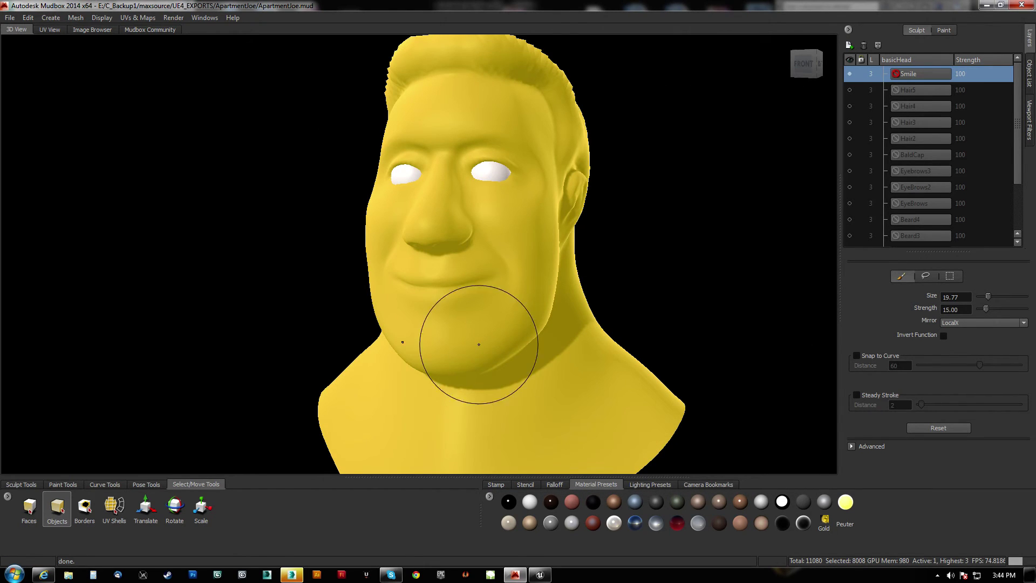
Switch to 3ds Max and import Head_Normal.obj from the MorphTargetTEST folder as a single editable poly mesh.
{"action": "left_click", "coordinate": [294, 575]}
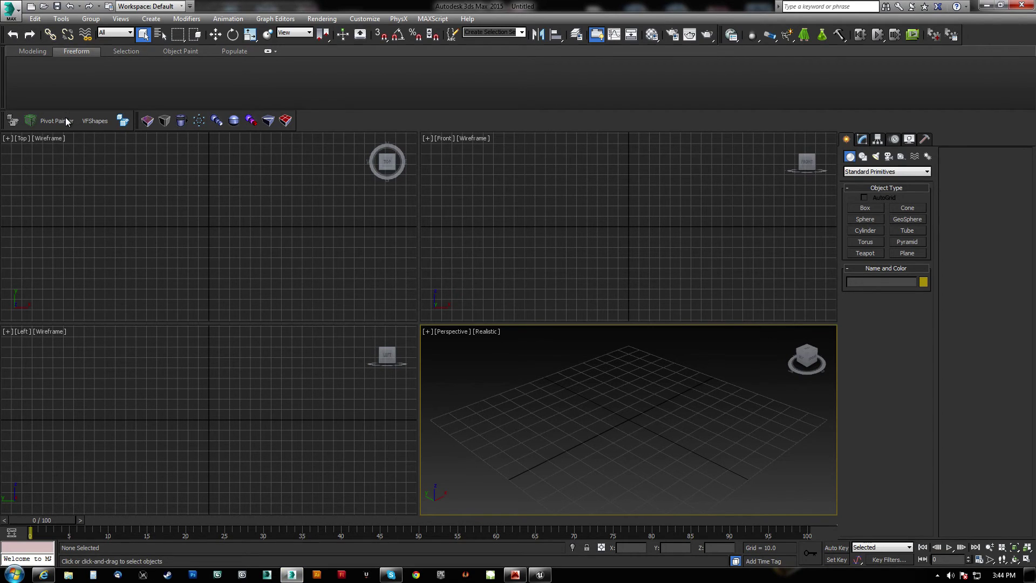
{"action": "mouse_move", "coordinate": [43, 133]}
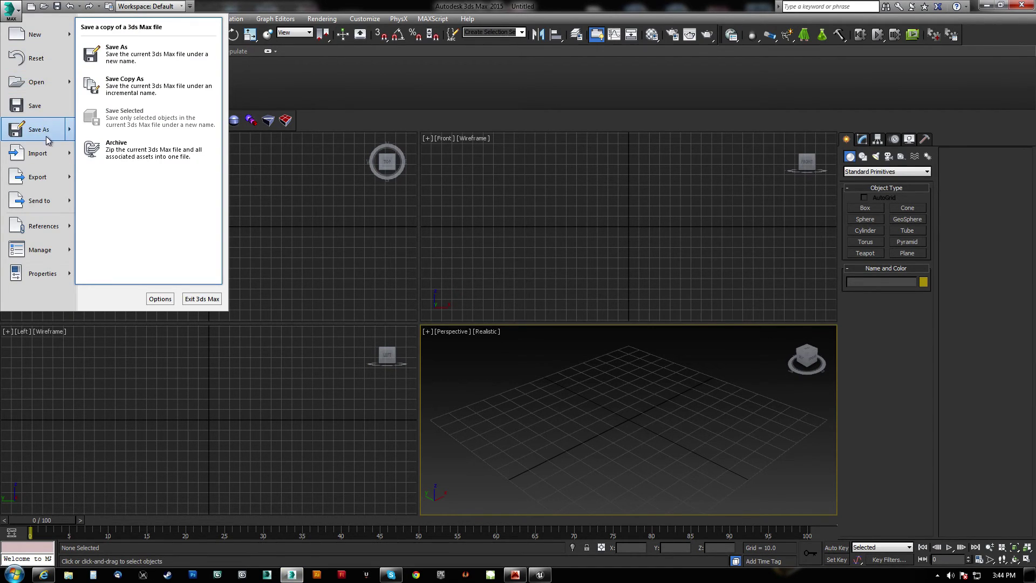
{"action": "left_click", "coordinate": [37, 154]}
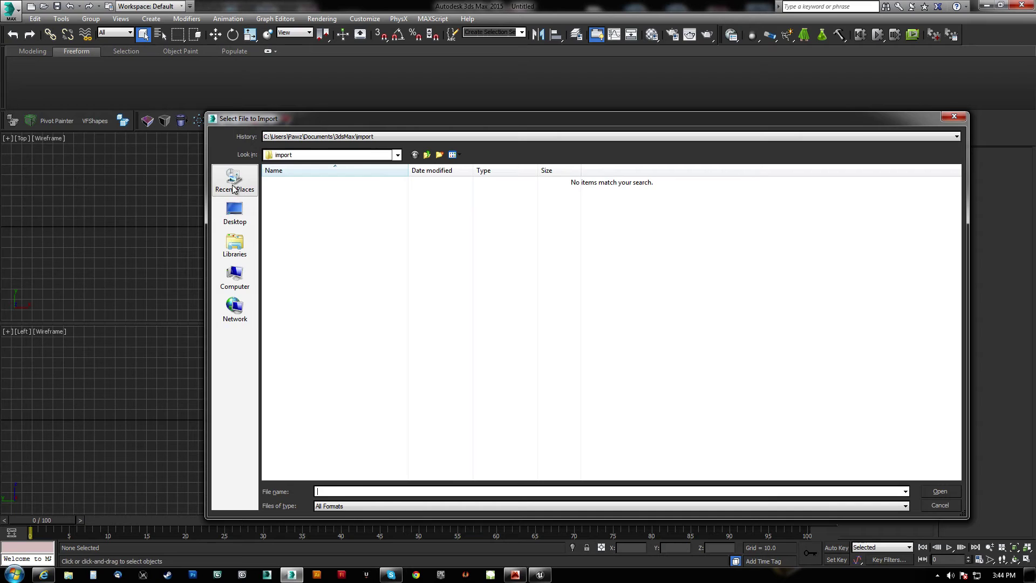
{"action": "left_click_drag", "start_coordinate": [439, 119], "coordinate": [394, 41]}
{"action": "double_click", "coordinate": [254, 105]}
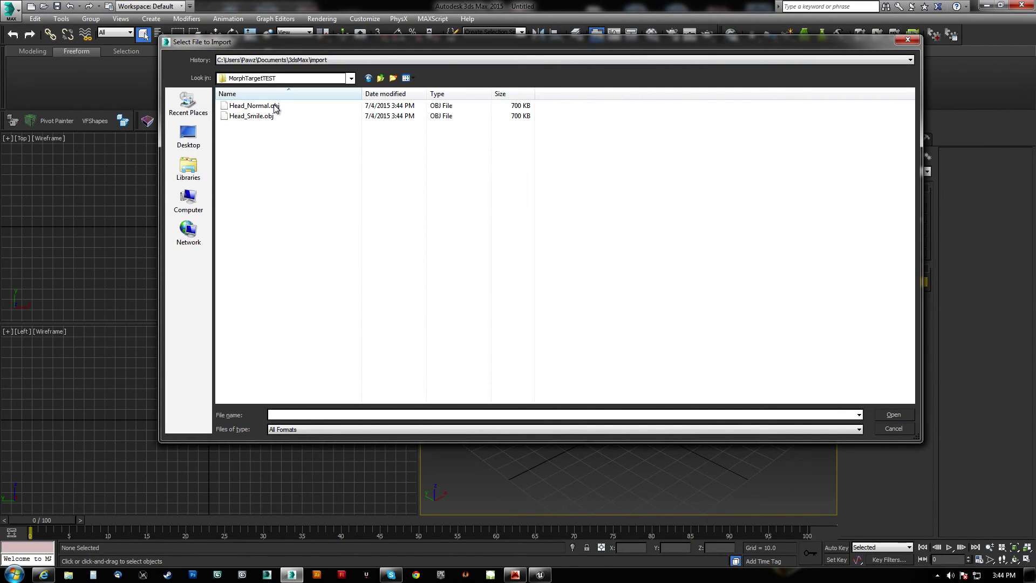
{"action": "double_click", "coordinate": [260, 106]}
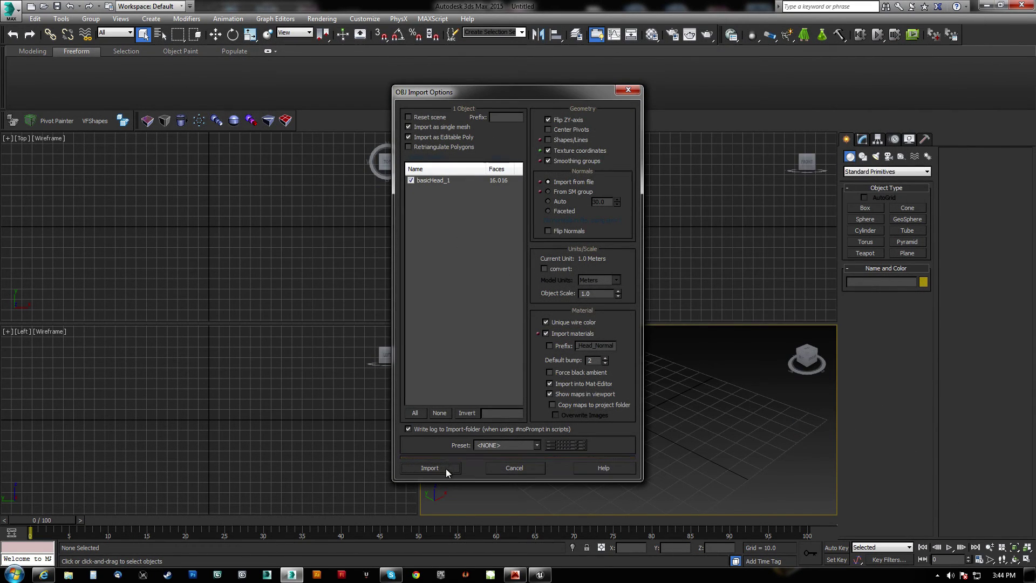
{"action": "left_click", "coordinate": [445, 469]}
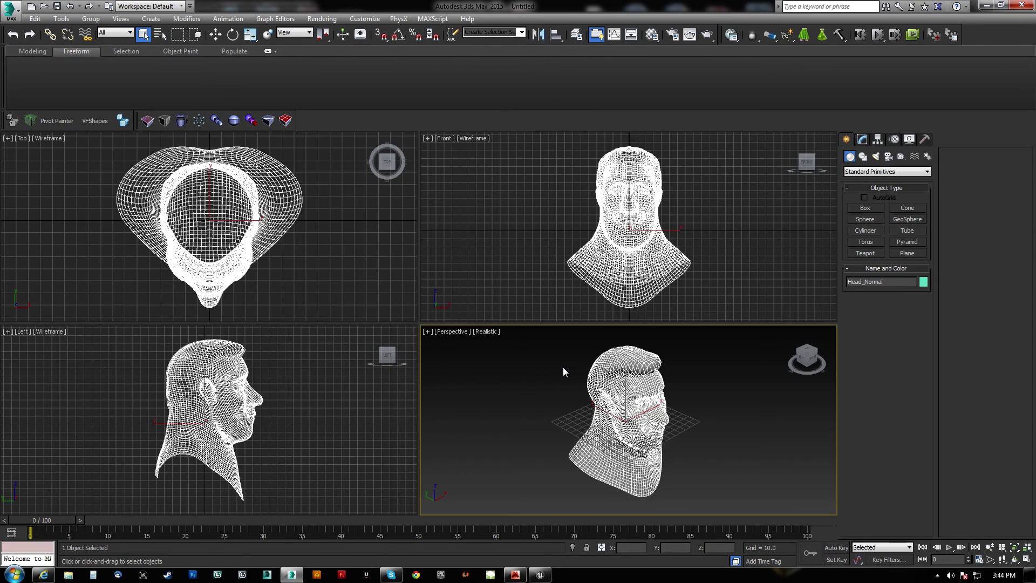
Maximize the Perspective viewport and inspect the imported head's wireframe around the mouth and jaw.
{"action": "mouse_move", "coordinate": [563, 367]}
{"action": "middle_mouse_down", "text": "alt"}
{"action": "mouse_move", "coordinate": [558, 395]}
{"action": "mouse_move", "coordinate": [443, 343]}
{"action": "mouse_move", "coordinate": [367, 329]}
{"action": "mouse_move", "coordinate": [481, 350]}
{"action": "mouse_move", "coordinate": [414, 329]}
{"action": "middle_mouse_up", "text": "alt"}
{"action": "key", "text": "alt+w"}
{"action": "scroll", "coordinate": [370, 328], "scroll_direction": "up", "scroll_amount": 5}
{"action": "middle_click_drag", "start_coordinate": [414, 329], "coordinate": [409, 296]}
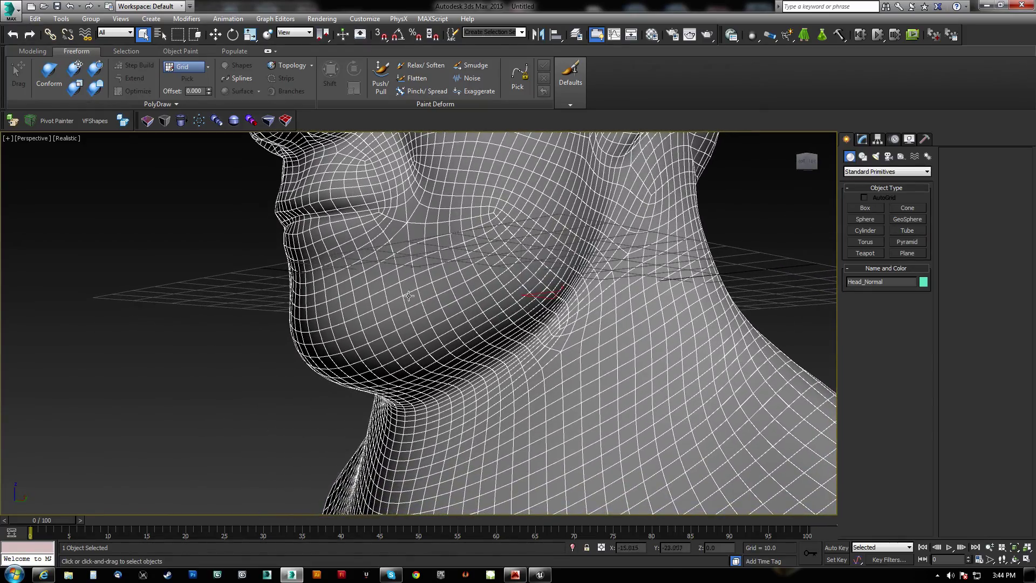
Try selecting alternating edge loops across the whole Head_Normal mesh at edge level.
{"action": "key", "text": "2"}
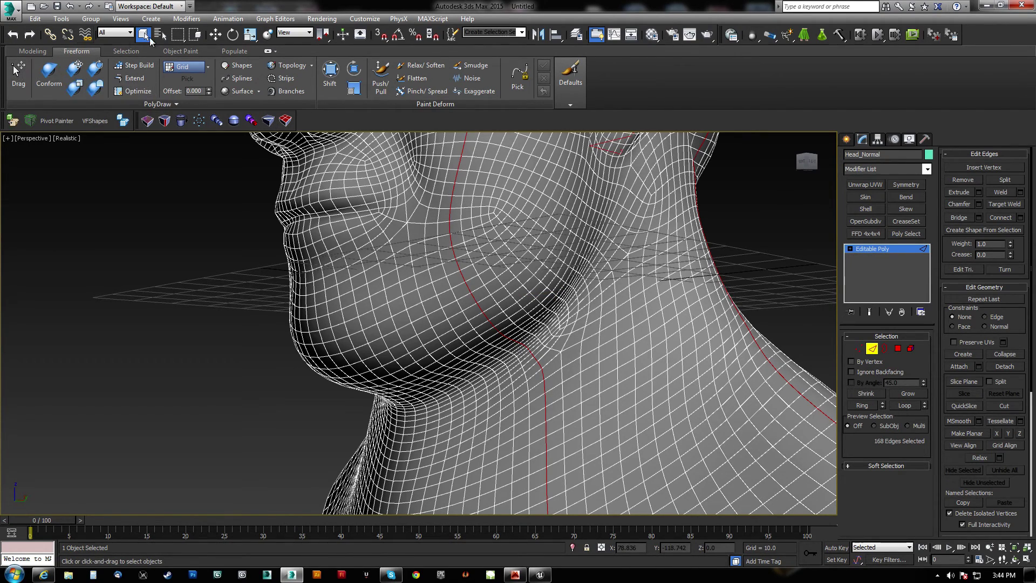
{"action": "left_click", "coordinate": [122, 51]}
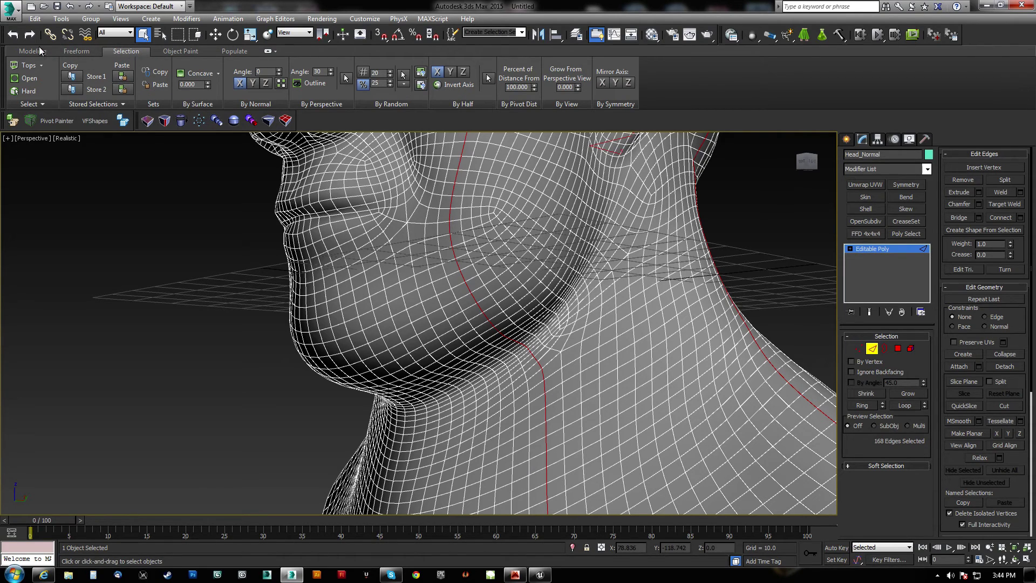
{"action": "scroll", "coordinate": [264, 97], "scroll_direction": "up", "scroll_amount": 2}
{"action": "left_click", "coordinate": [233, 92]}
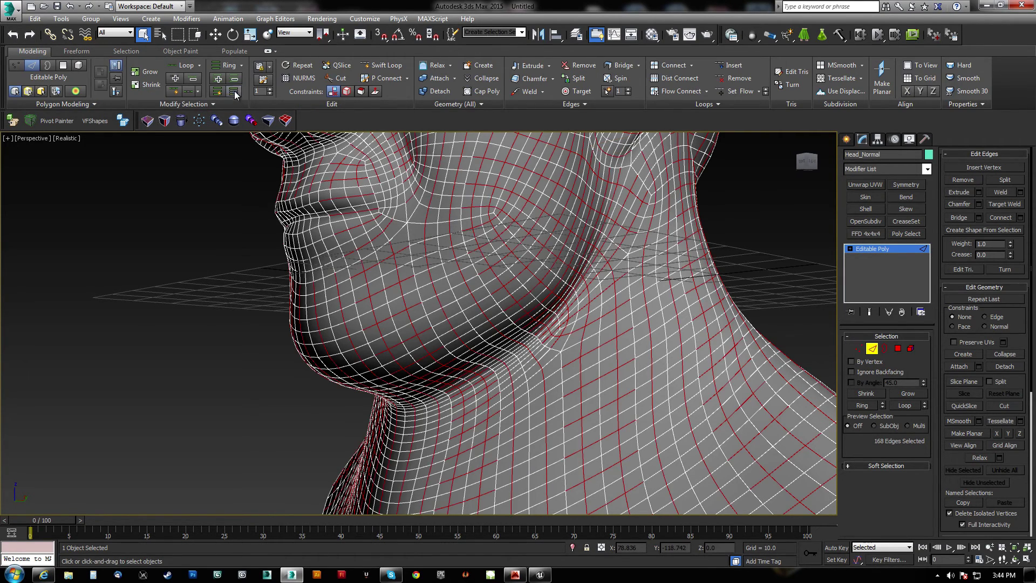
{"action": "left_click", "coordinate": [899, 405]}
{"action": "middle_click_drag", "start_coordinate": [594, 372], "coordinate": [463, 301], "text": "alt"}
{"action": "scroll", "coordinate": [503, 372], "scroll_direction": "down", "scroll_amount": 5}
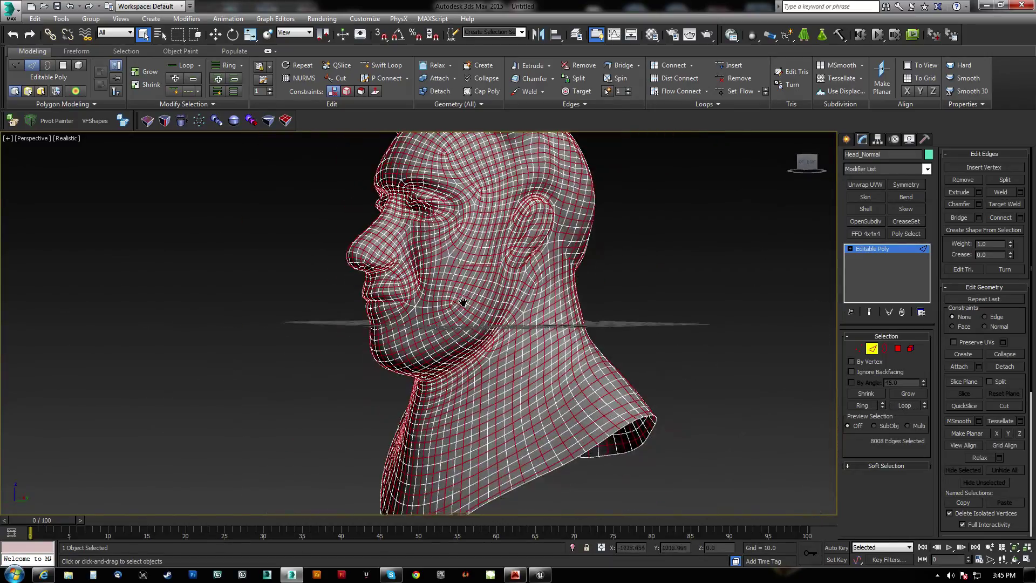
{"action": "key", "text": "ctrl+BackSpace"}
{"action": "middle_click_drag", "start_coordinate": [463, 301], "coordinate": [631, 317], "text": "alt"}
{"action": "key", "text": "ctrl+a"}
{"action": "left_click", "coordinate": [874, 350]}
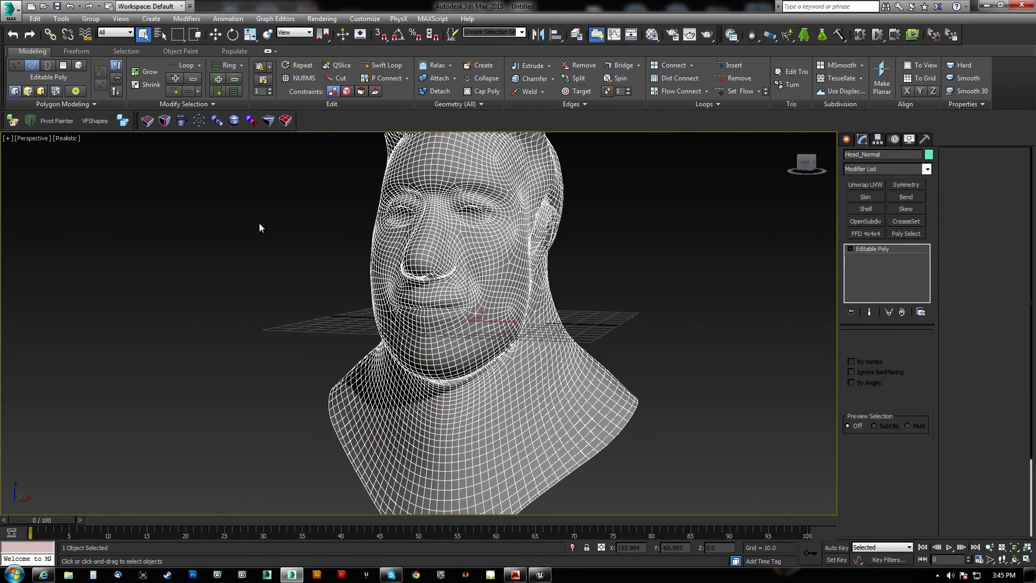
Import Head_Smile.obj from the MorphTargetTEST folder into the same scene.
{"action": "left_click", "coordinate": [123, 121]}
{"action": "double_click", "coordinate": [271, 116]}
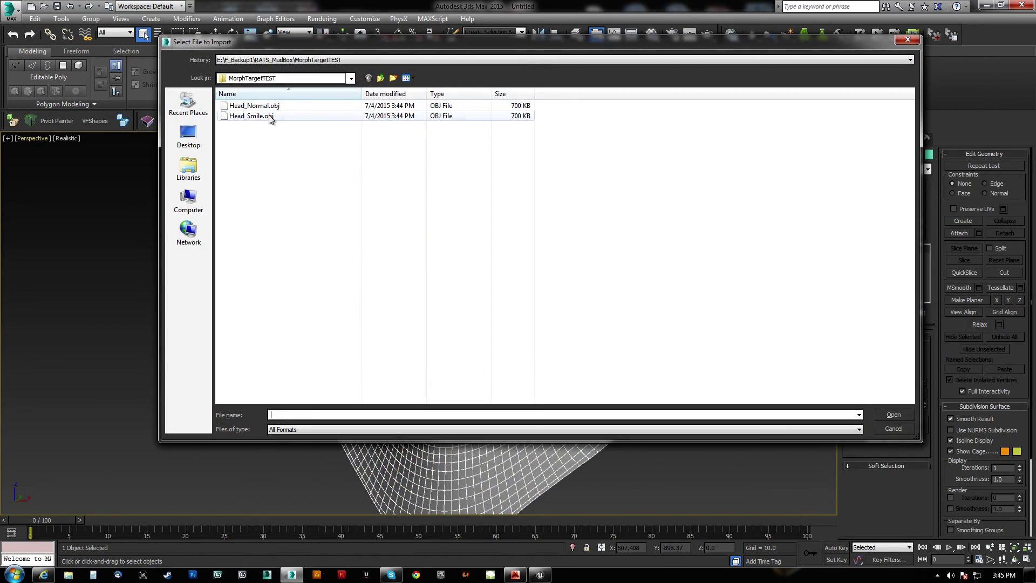
{"action": "left_click", "coordinate": [449, 461]}
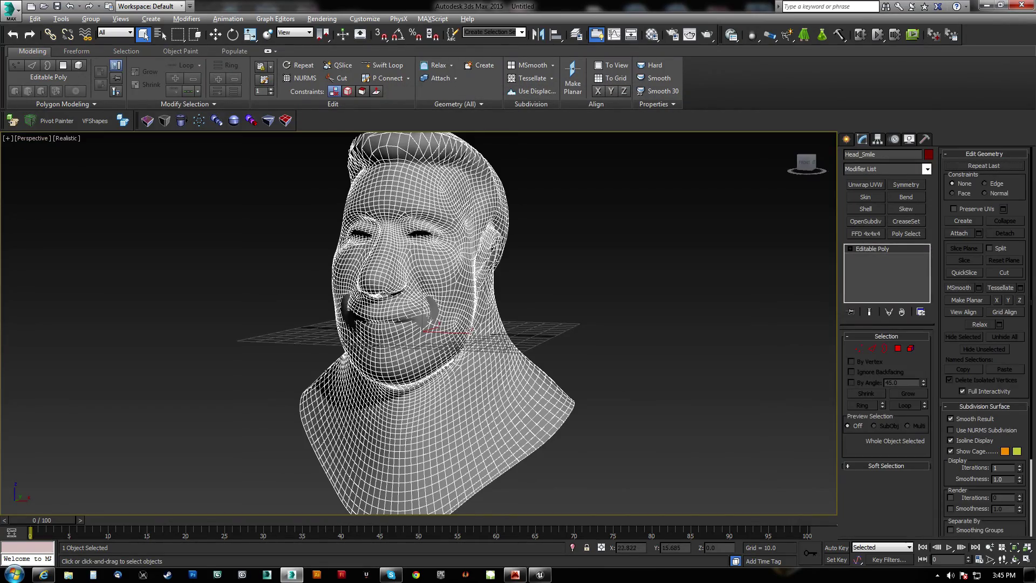
Move Head_Smile along the X axis until it stands clear beside Head_Normal, and compare the two heads.
{"action": "mouse_move", "coordinate": [470, 331]}
{"action": "middle_mouse_down", "text": "alt"}
{"action": "mouse_move", "coordinate": [518, 334]}
{"action": "mouse_move", "coordinate": [433, 343]}
{"action": "mouse_move", "coordinate": [489, 331]}
{"action": "middle_mouse_up", "text": "alt"}
{"action": "key", "text": "w"}
{"action": "left_click_drag", "start_coordinate": [459, 331], "coordinate": [129, 324]}
{"action": "middle_click_drag", "start_coordinate": [448, 354], "coordinate": [472, 309], "text": "alt"}
{"action": "left_click", "coordinate": [455, 354]}
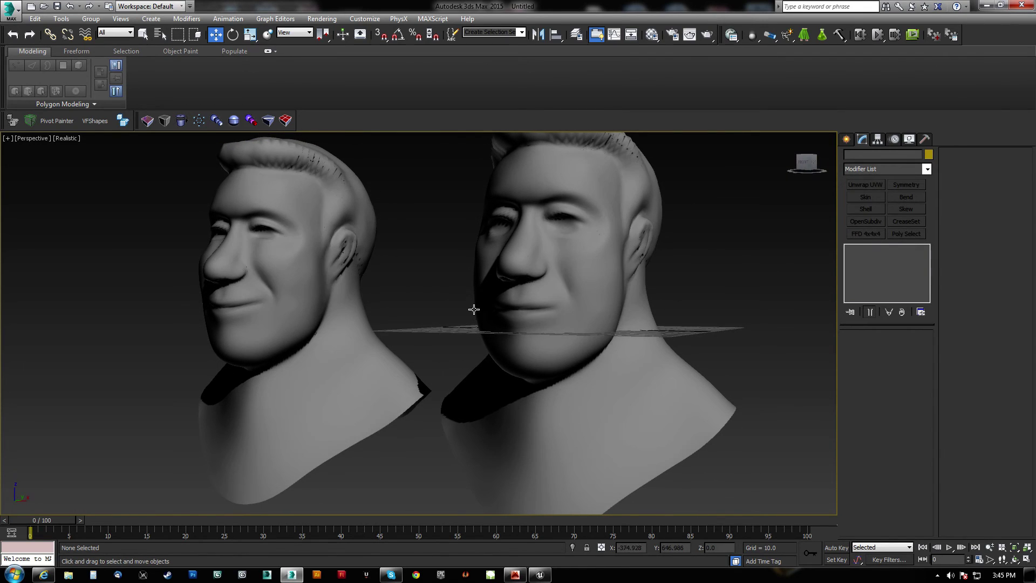
{"action": "middle_click_drag", "start_coordinate": [585, 269], "coordinate": [594, 287], "text": "alt"}
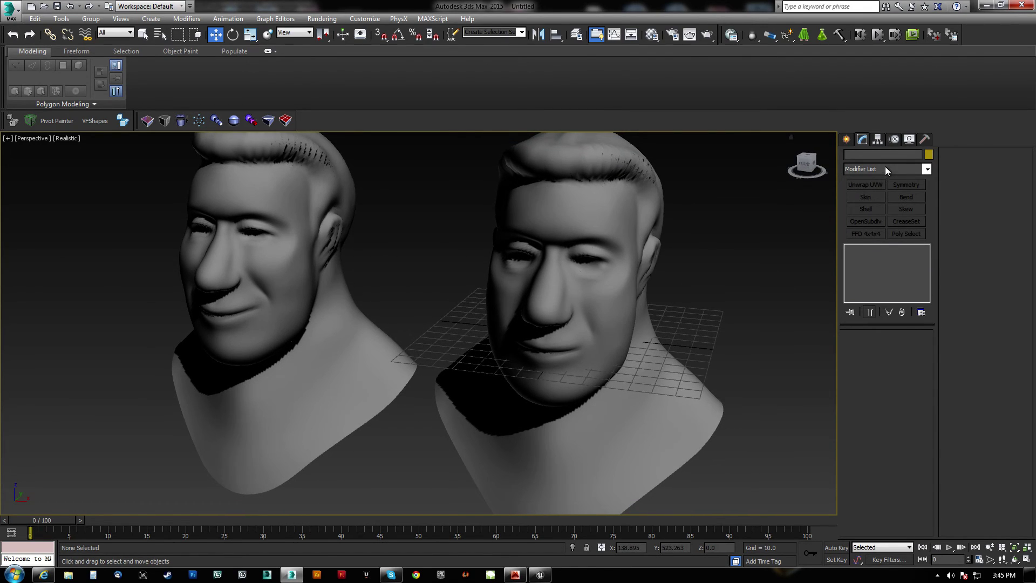
Draw a two-segment bone chain inside Head_Normal in a wireframe Front view, from the origin sideways and up to brow height.
{"action": "left_click", "coordinate": [847, 139]}
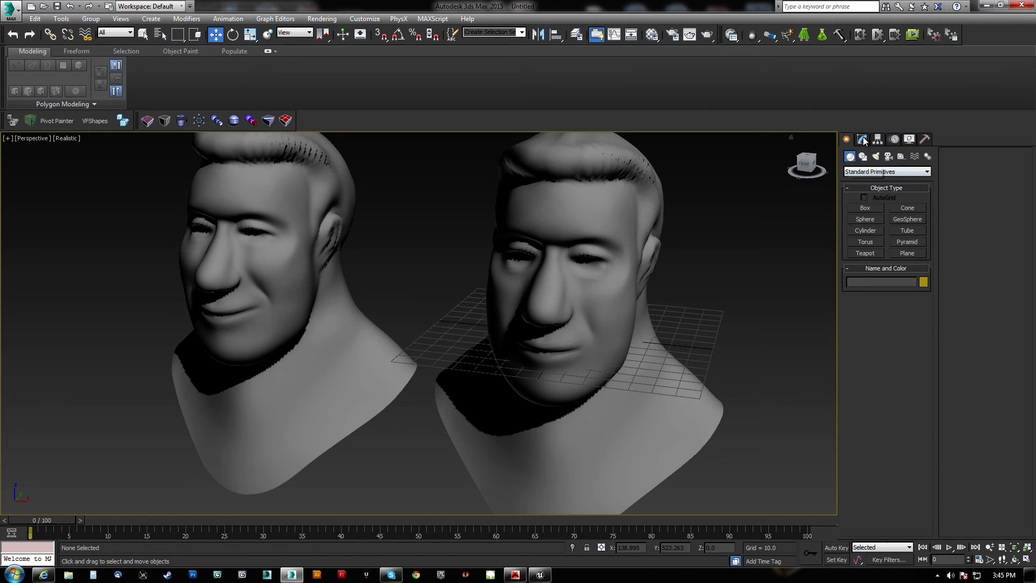
{"action": "left_click", "coordinate": [928, 156]}
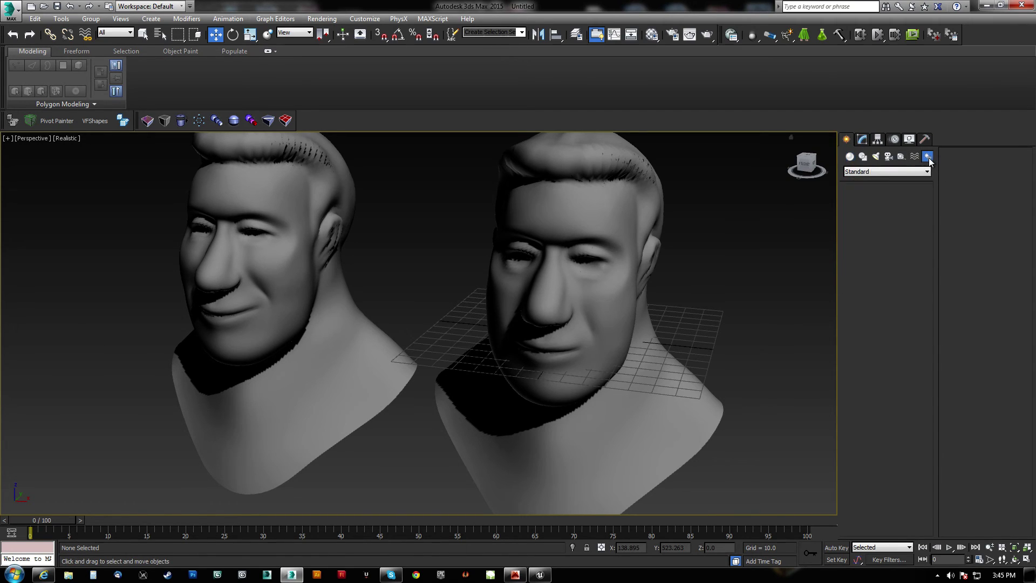
{"action": "key", "text": "f"}
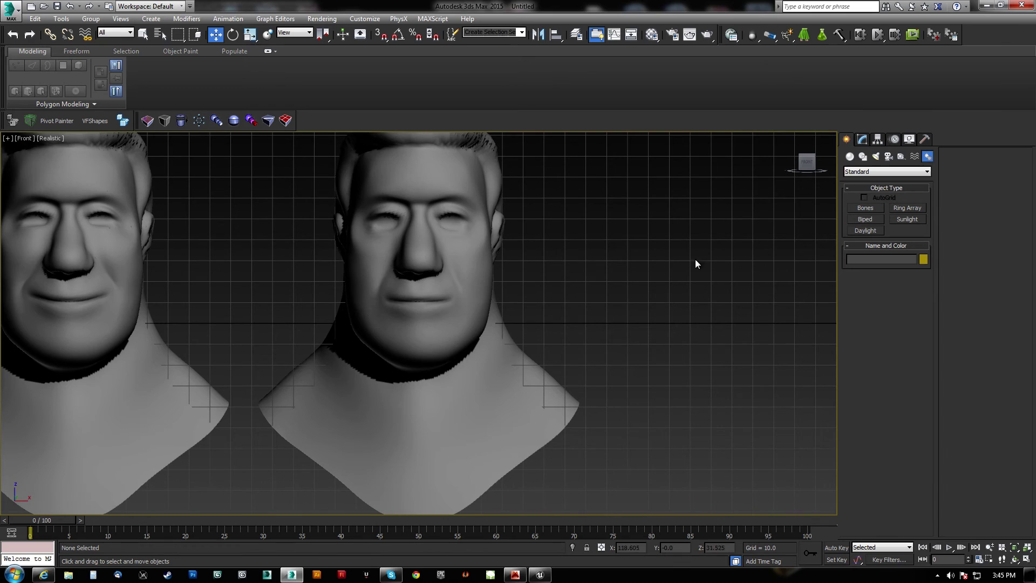
{"action": "key", "text": "F3"}
{"action": "left_click", "coordinate": [862, 208]}
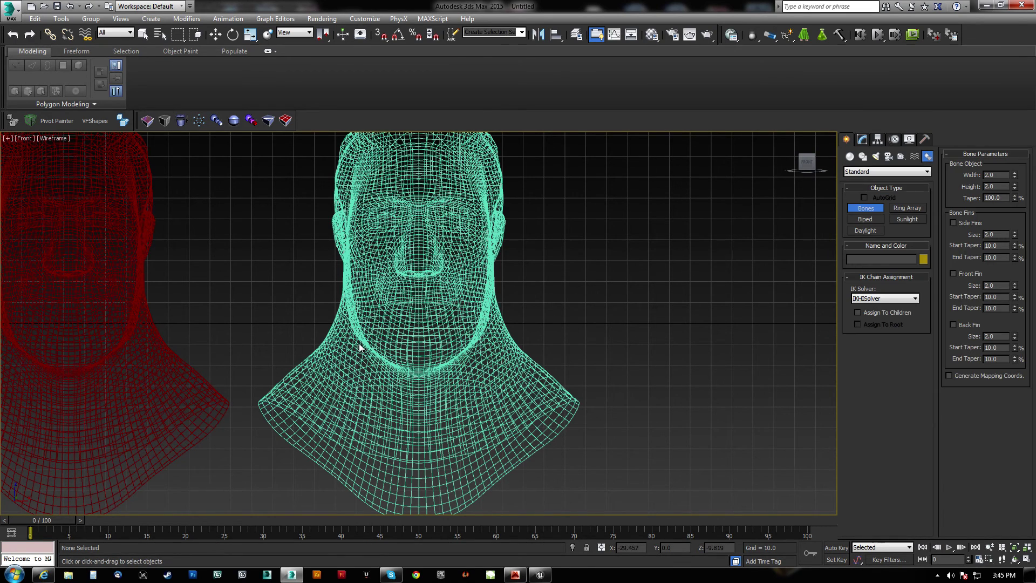
{"action": "left_click", "coordinate": [419, 322]}
{"action": "left_click", "coordinate": [470, 302]}
{"action": "left_click", "coordinate": [468, 187]}
{"action": "right_click", "coordinate": [578, 264]}
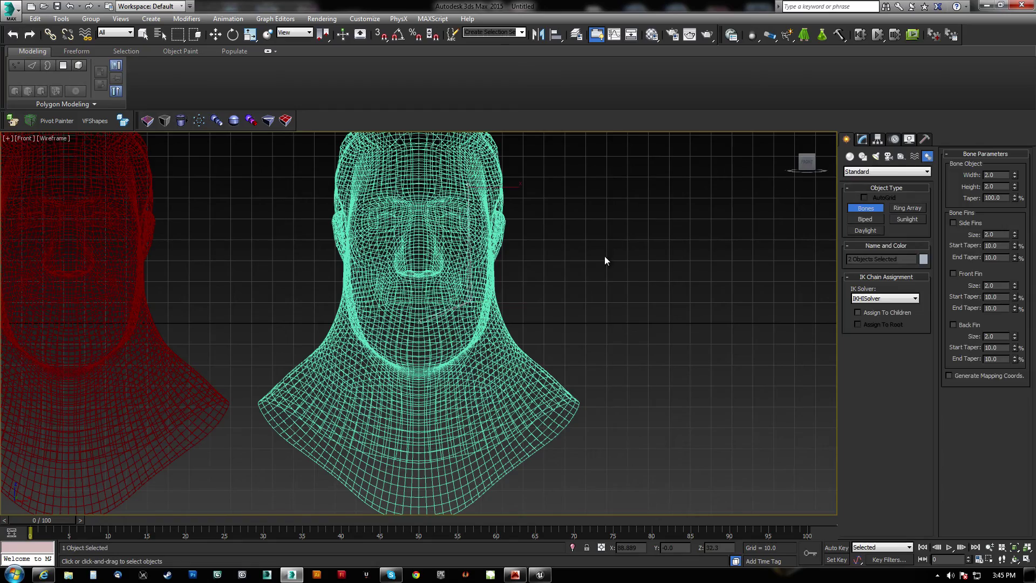
{"action": "right_click", "coordinate": [598, 240]}
{"action": "right_click", "coordinate": [591, 224]}
Hide Head_Normal and show the bare bone chain in the Perspective view.
{"action": "middle_click_drag", "start_coordinate": [478, 296], "coordinate": [457, 298], "text": "alt"}
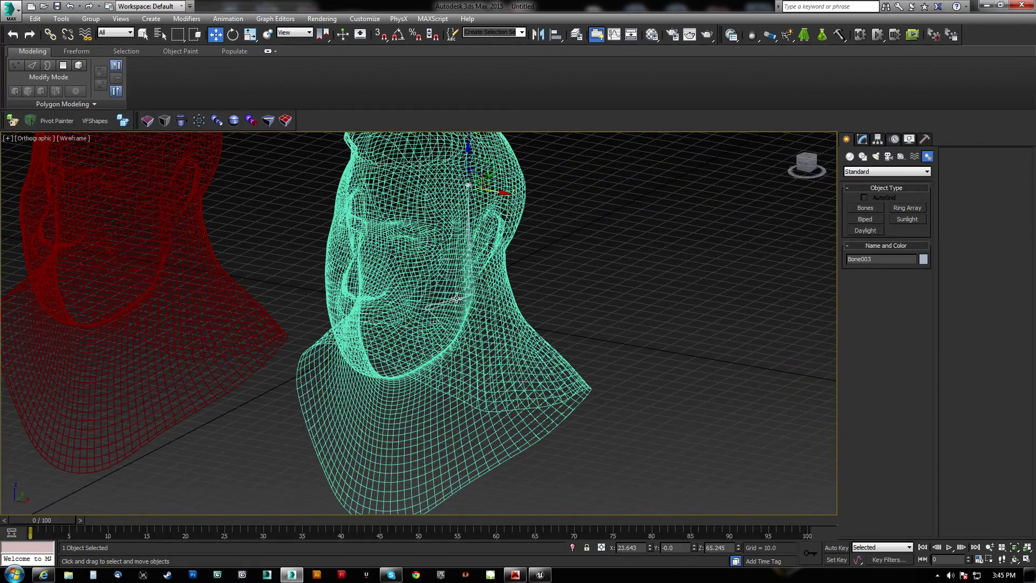
{"action": "left_click", "coordinate": [490, 283]}
{"action": "right_click", "coordinate": [543, 287]}
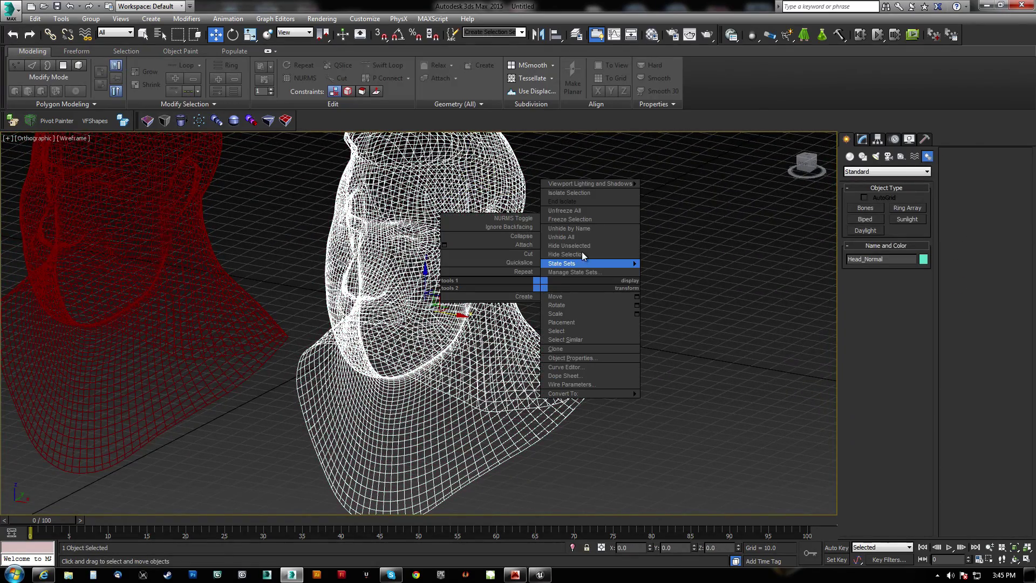
{"action": "left_click", "coordinate": [583, 254]}
{"action": "key", "text": "p"}
{"action": "middle_click_drag", "start_coordinate": [571, 261], "coordinate": [463, 324], "text": "alt"}
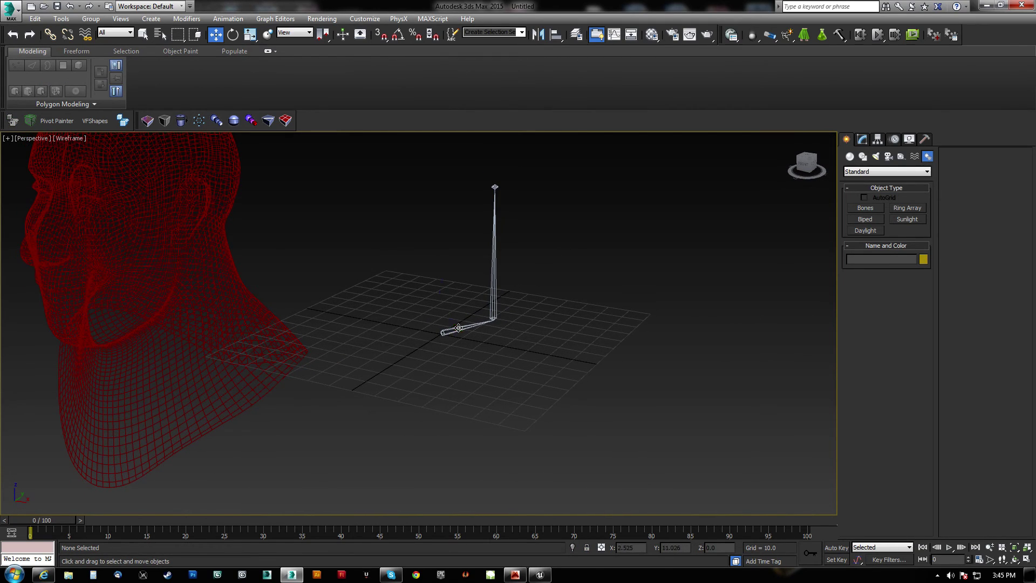
Zero the rotations of both bones so the chain lies along the X axis, and delete the small end bone.
{"action": "left_click", "coordinate": [458, 328]}
{"action": "key", "text": "e"}
{"action": "right_click", "coordinate": [650, 547]}
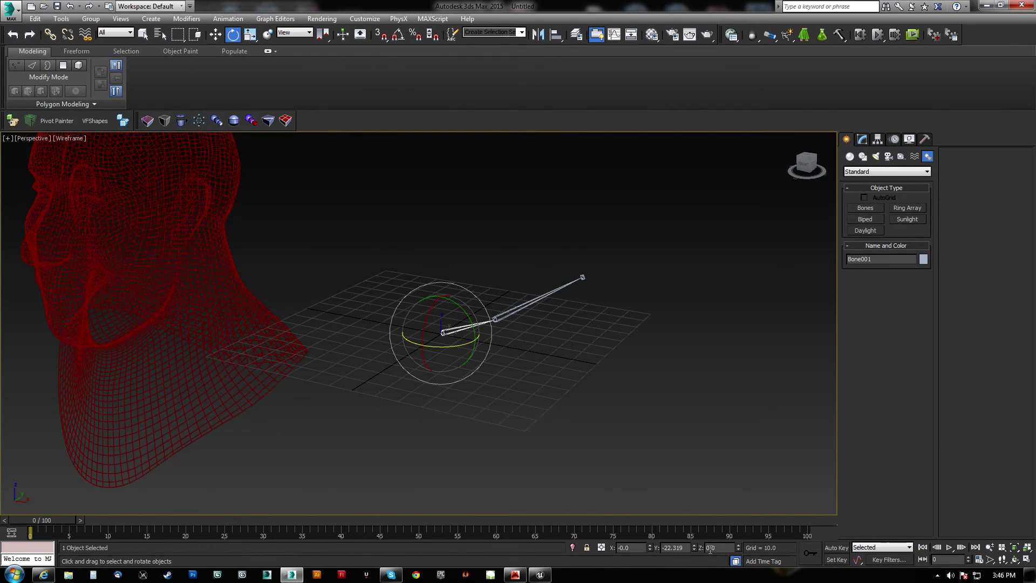
{"action": "right_click", "coordinate": [695, 545]}
{"action": "left_click", "coordinate": [533, 332]}
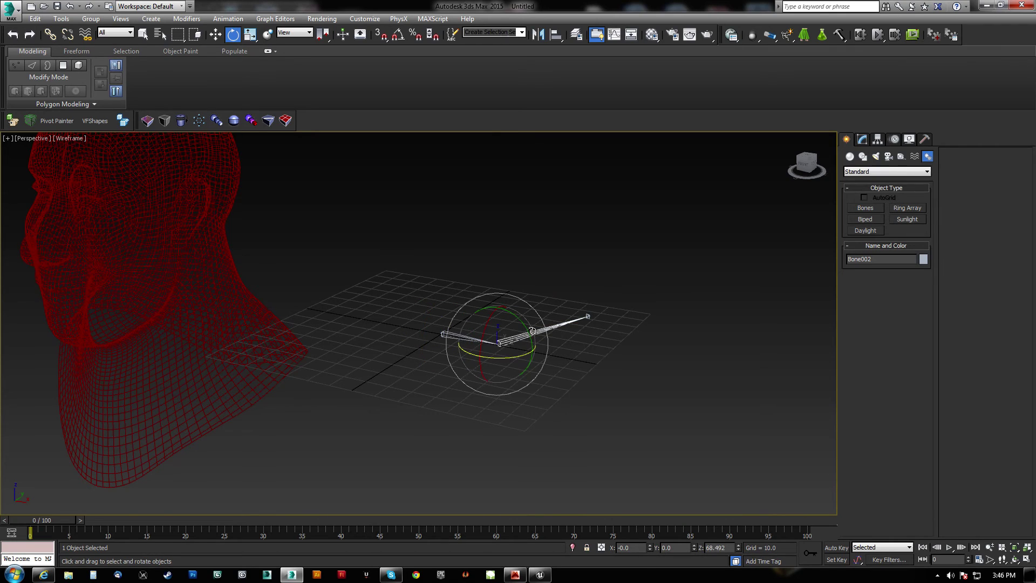
{"action": "right_click", "coordinate": [738, 547]}
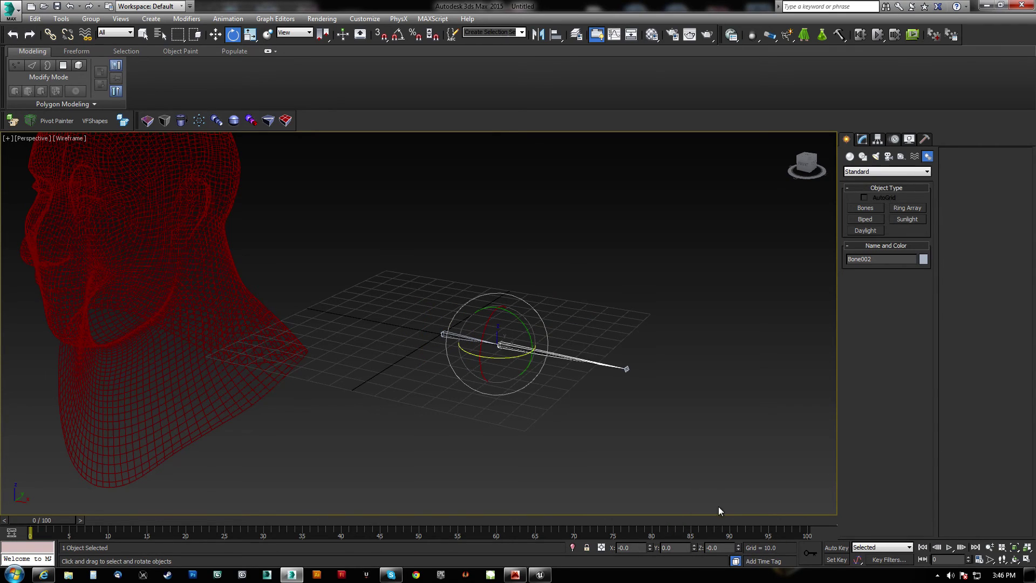
{"action": "left_click", "coordinate": [628, 368]}
{"action": "left_click", "coordinate": [712, 446]}
Move the longer bone to X 0 and about 43.3 up in Z, and link it to the bone at the origin as its child.
{"action": "left_click", "coordinate": [526, 352]}
{"action": "key", "text": "w"}
{"action": "right_click", "coordinate": [739, 549]}
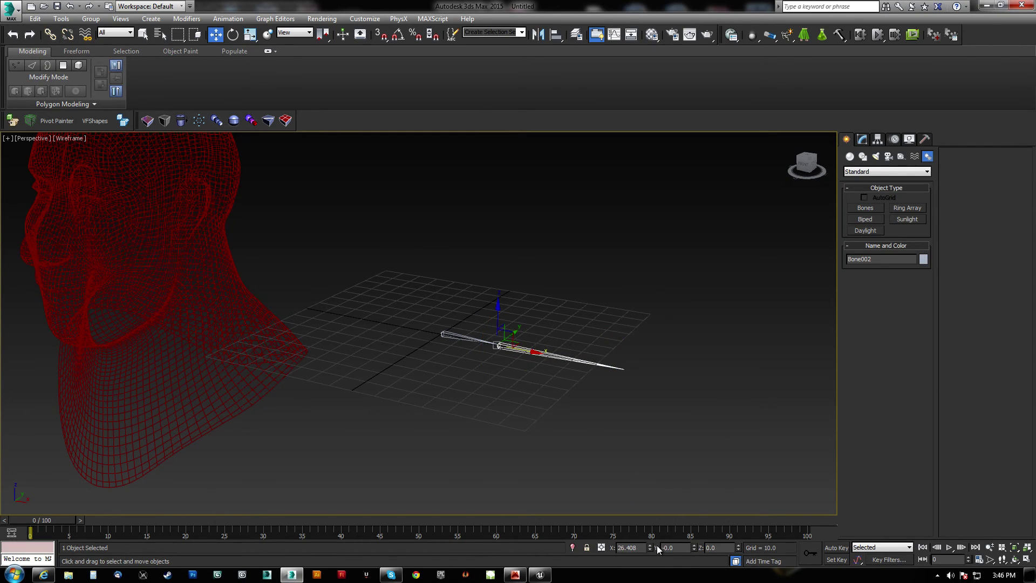
{"action": "right_click", "coordinate": [649, 549]}
{"action": "left_click_drag", "start_coordinate": [442, 304], "coordinate": [450, 207], "text": "shift"}
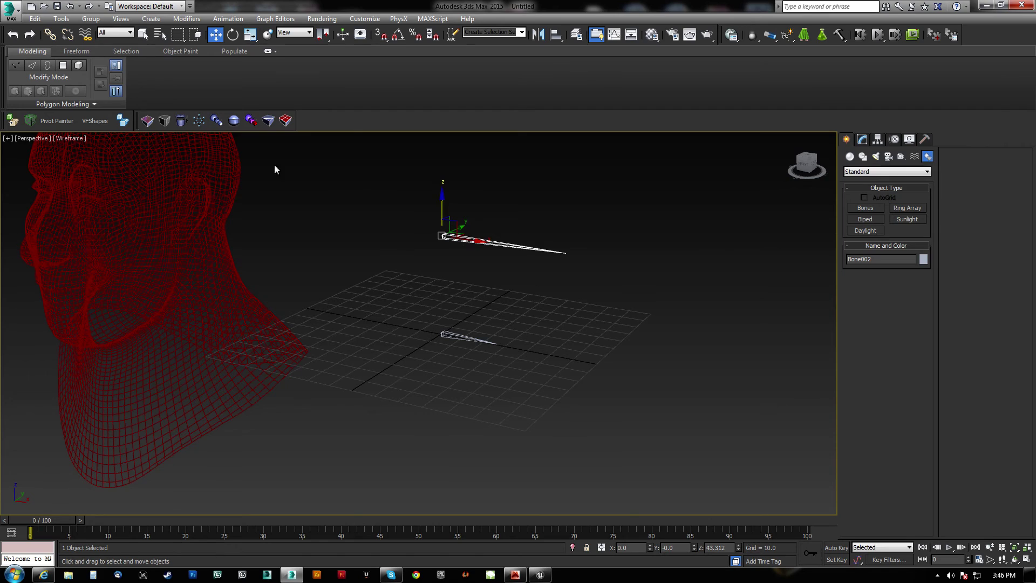
{"action": "left_click", "coordinate": [55, 35]}
{"action": "left_click_drag", "start_coordinate": [463, 237], "coordinate": [456, 334]}
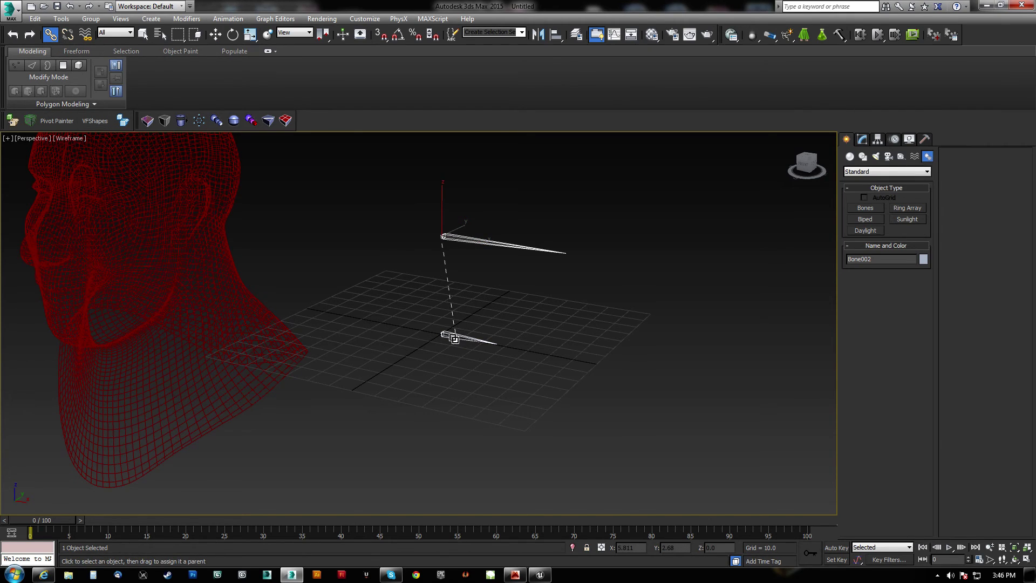
Rename the bone at the origin b_Root and the raised bone b_Head.
{"action": "middle_click_drag", "start_coordinate": [504, 345], "coordinate": [494, 347], "text": "alt"}
{"action": "left_click", "coordinate": [495, 346]}
{"action": "double_click", "coordinate": [884, 257]}
{"action": "type", "text": "b_Root"}
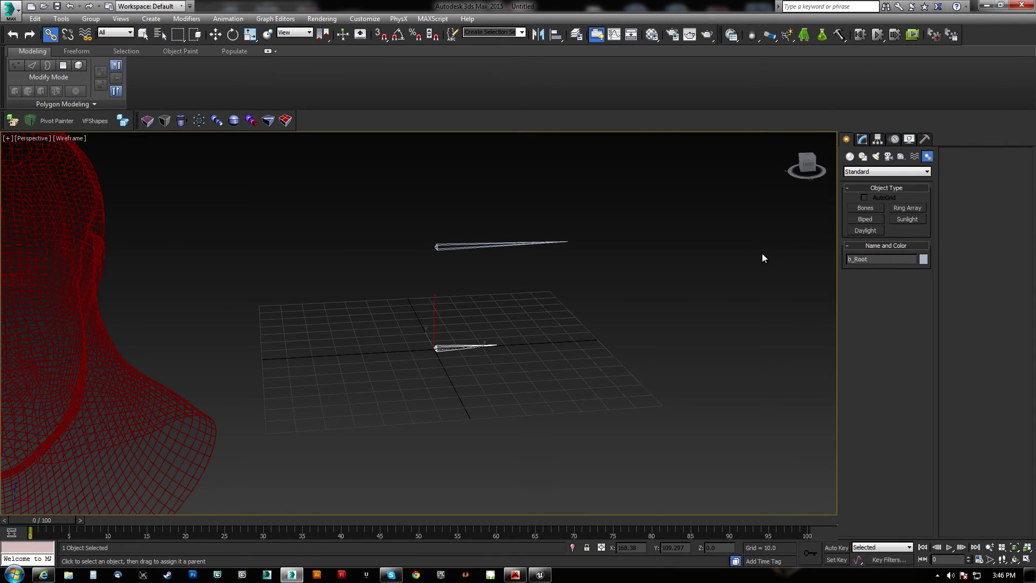
{"action": "left_click", "coordinate": [552, 245]}
{"action": "double_click", "coordinate": [909, 260]}
{"action": "type", "text": "b_Head"}
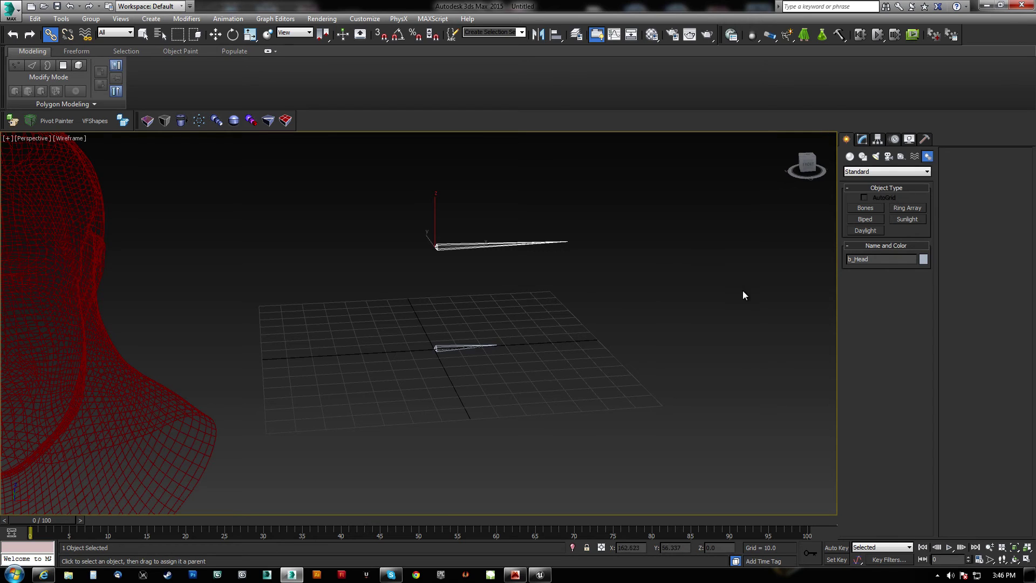
Unhide all objects and apply a Skin modifier to the Head_Normal mesh.
{"action": "middle_click_drag", "start_coordinate": [743, 295], "coordinate": [438, 316], "text": "alt"}
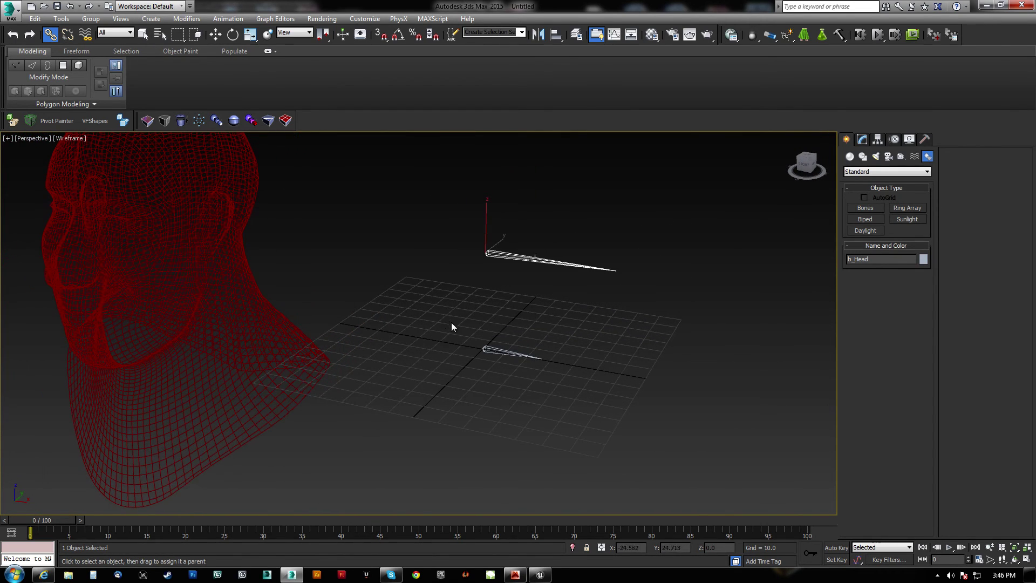
{"action": "right_click", "coordinate": [682, 327]}
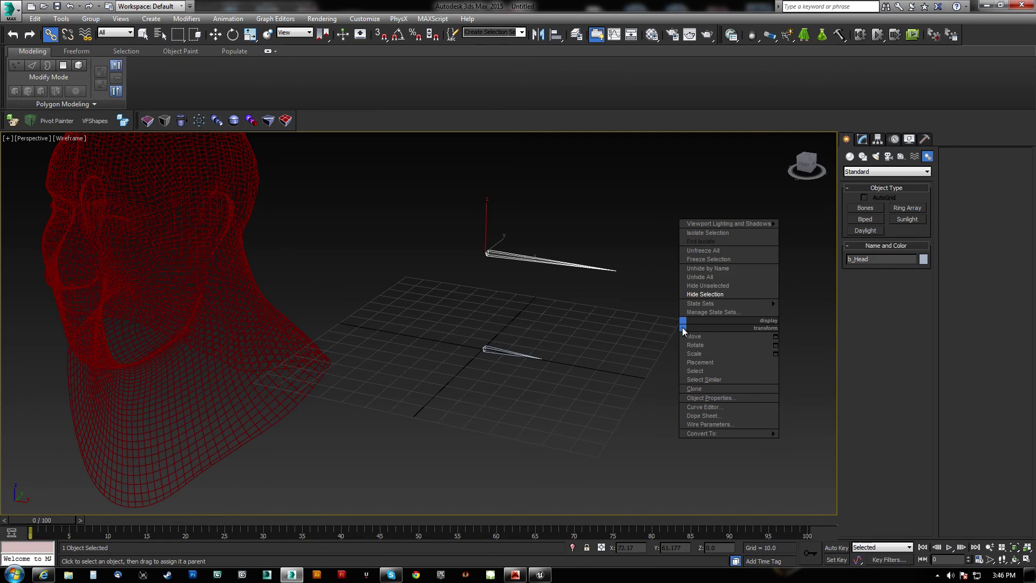
{"action": "left_click", "coordinate": [707, 277]}
{"action": "left_click", "coordinate": [561, 308]}
{"action": "left_click", "coordinate": [863, 140]}
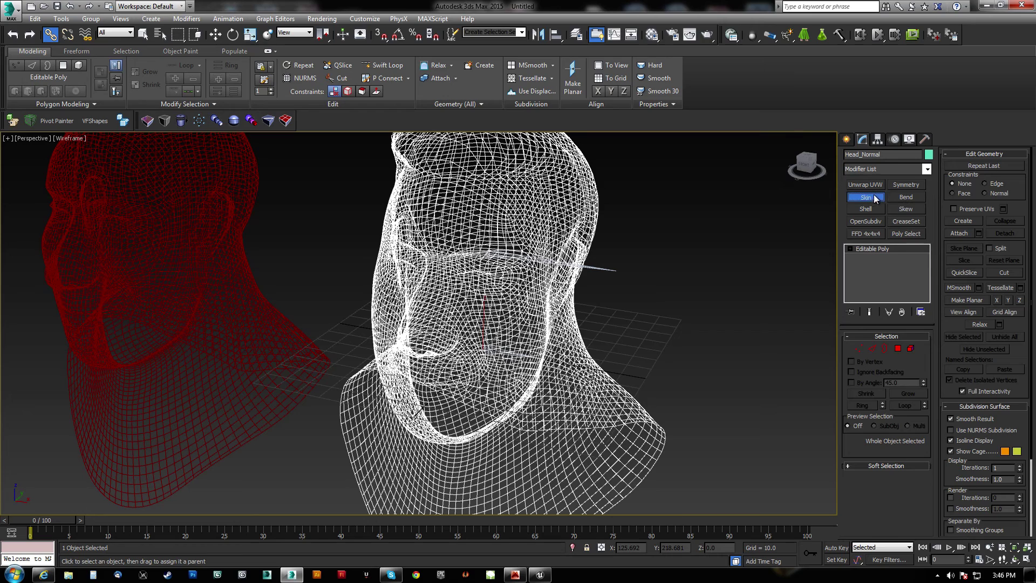
{"action": "left_click", "coordinate": [866, 198]}
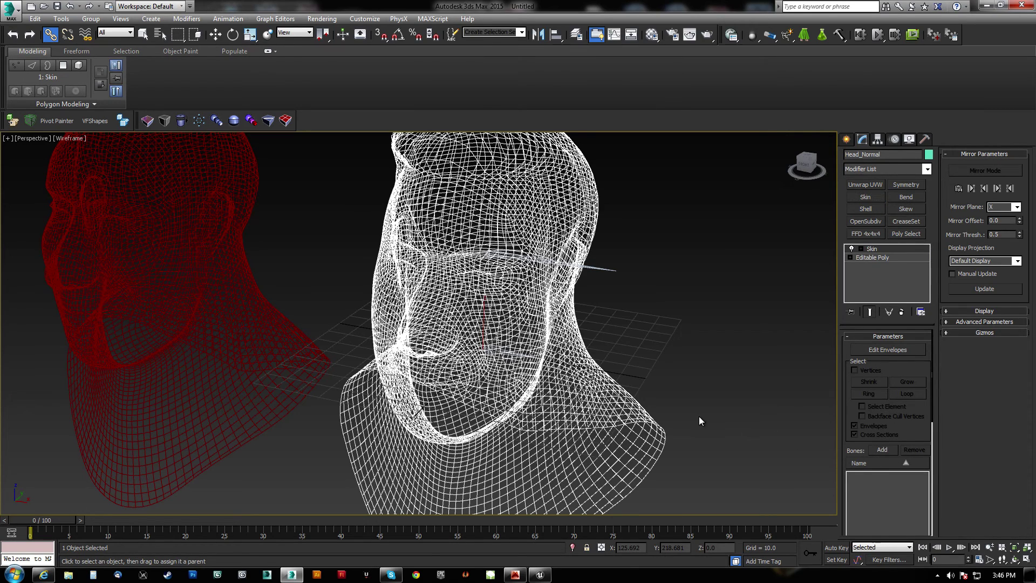
Add the bones b_Root and b_Head to Head_Normal's Skin modifier.
{"action": "left_click", "coordinate": [883, 450]}
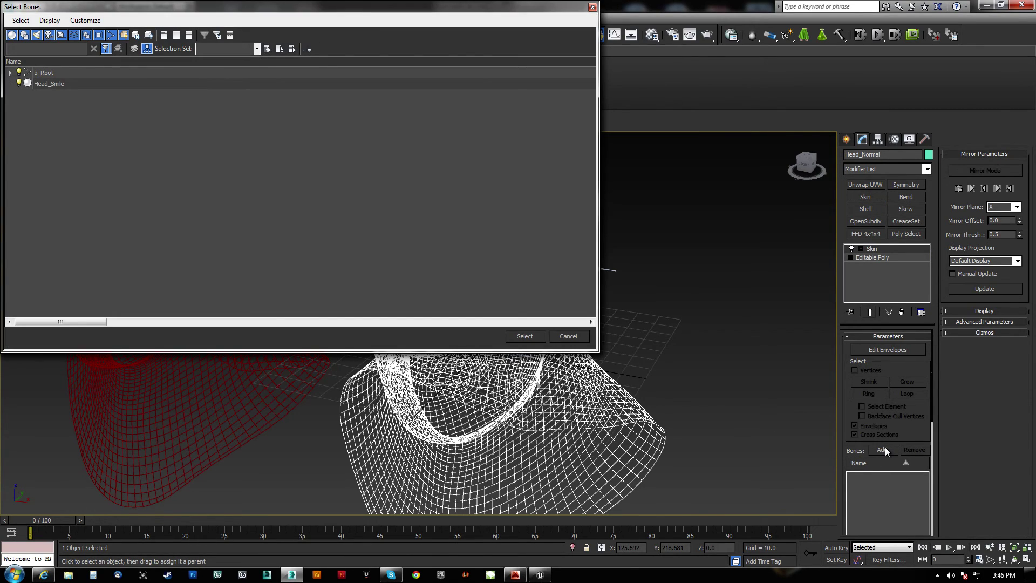
{"action": "left_click", "coordinate": [39, 73]}
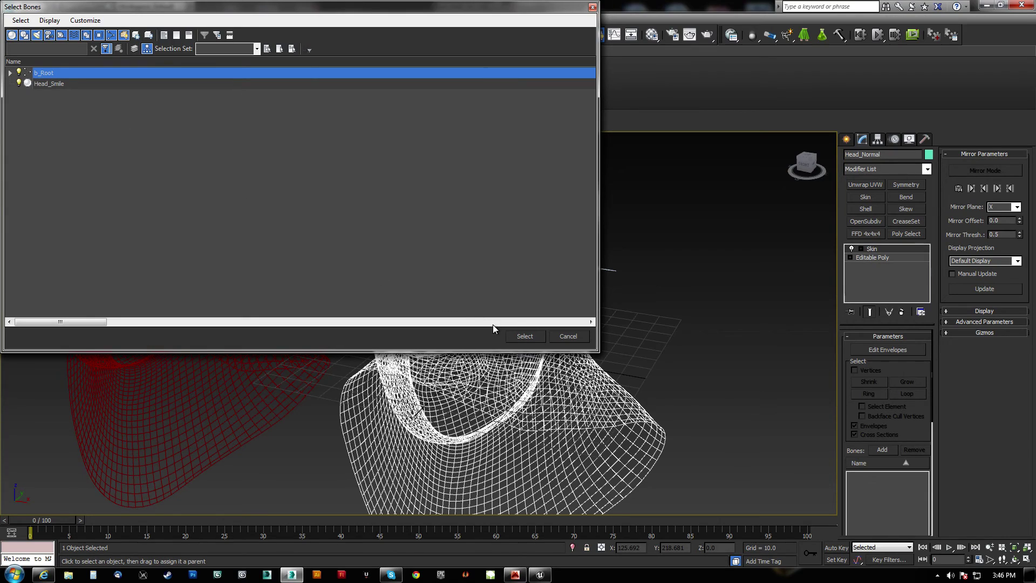
{"action": "left_click", "coordinate": [10, 72]}
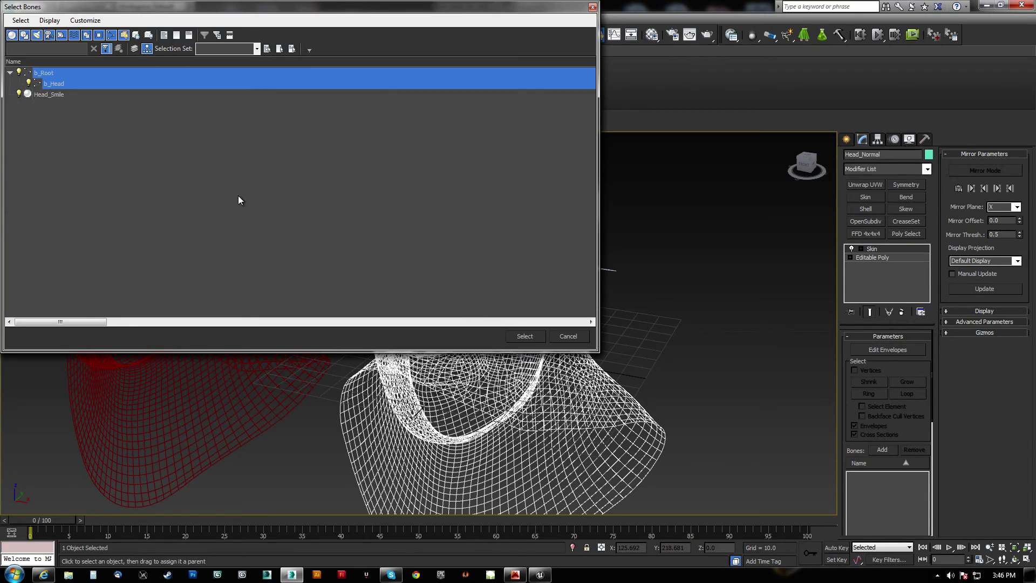
{"action": "left_click", "coordinate": [524, 336]}
Insert a Morpher modifier between Editable Poly and Skin on Head_Normal, load Head_Smile into its first channel and test the channel.
{"action": "middle_click_drag", "start_coordinate": [609, 297], "coordinate": [694, 263], "text": "alt"}
{"action": "left_click", "coordinate": [872, 258]}
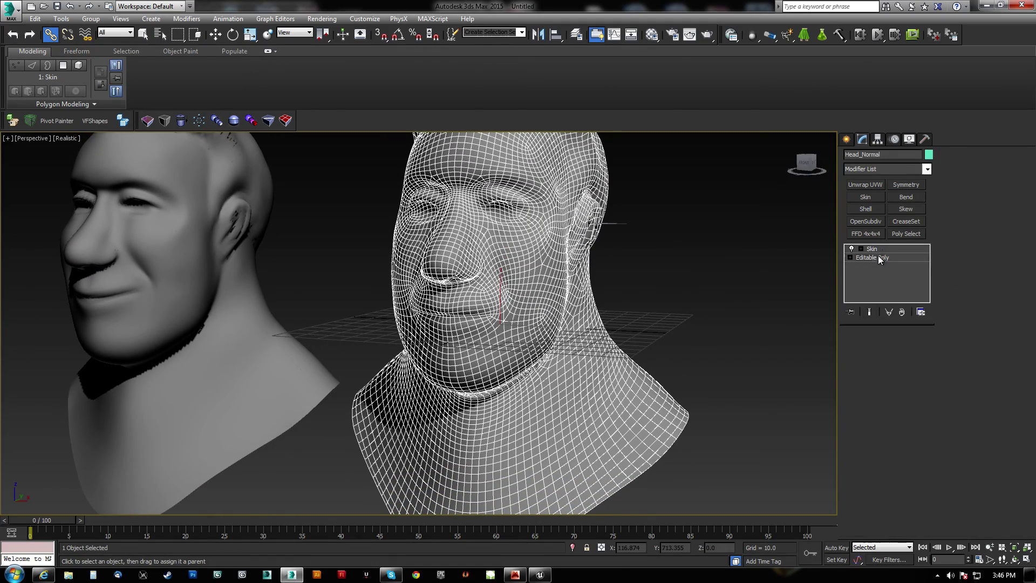
{"action": "left_click", "coordinate": [926, 169]}
{"action": "left_click_drag", "start_coordinate": [926, 202], "coordinate": [941, 363]}
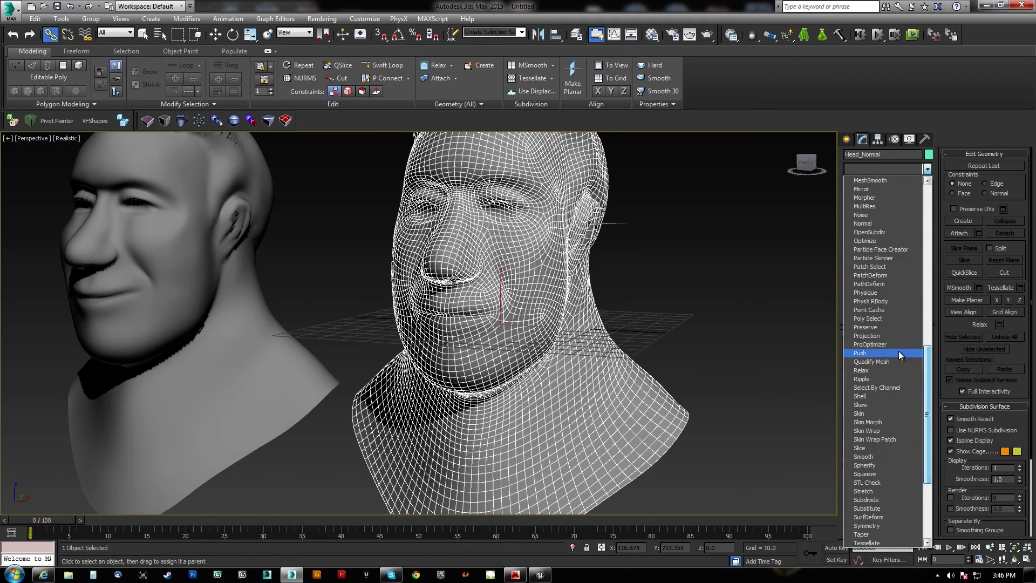
{"action": "left_click", "coordinate": [864, 197]}
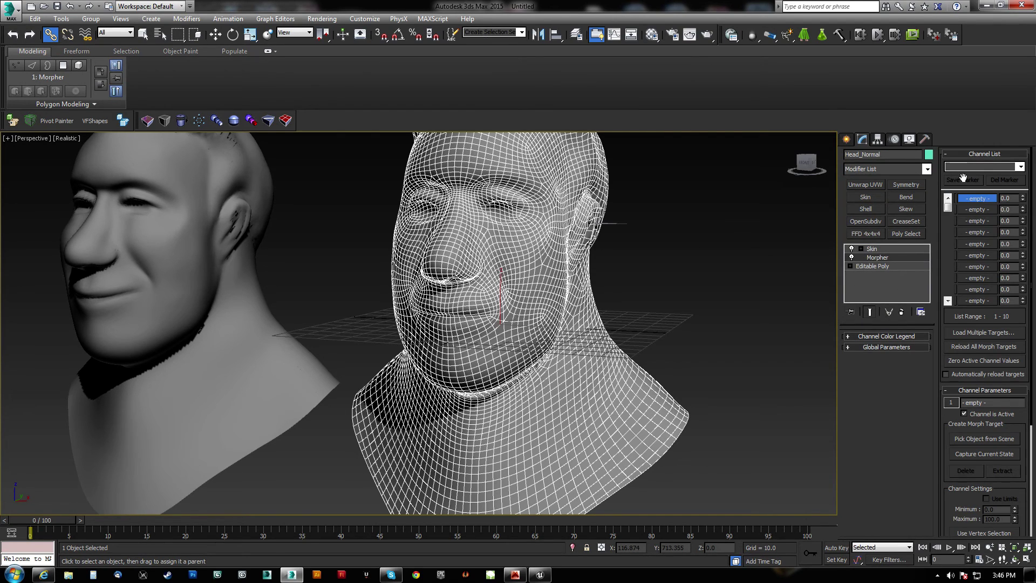
{"action": "left_click", "coordinate": [980, 438]}
{"action": "left_click", "coordinate": [211, 207]}
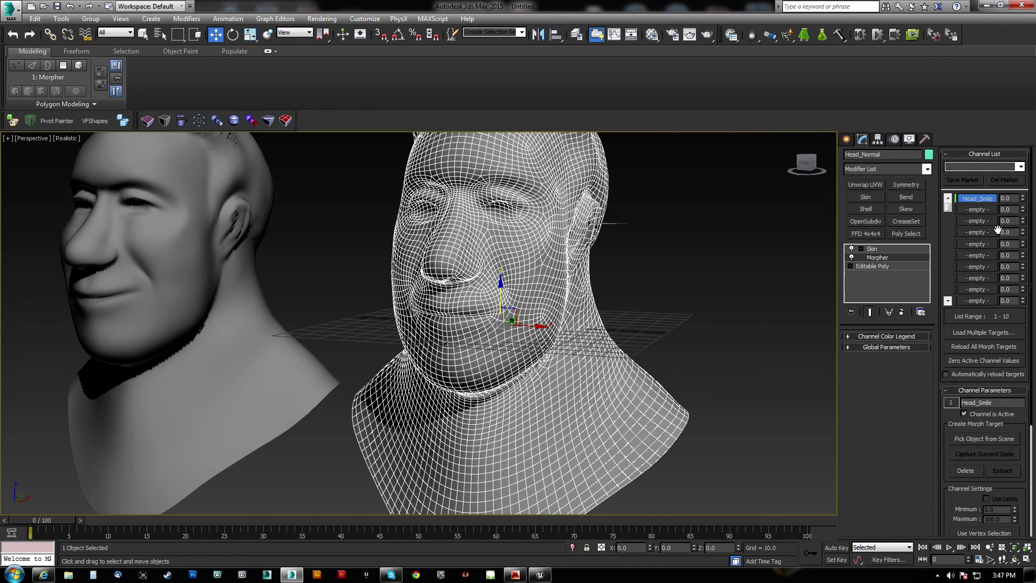
{"action": "left_click_drag", "start_coordinate": [1025, 199], "coordinate": [1033, 290]}
Export Head_Normal with both bones as the FBX file Head_Morph in the MorphTargetTEST folder, with Skins and Morphs deformations included.
{"action": "left_click_drag", "start_coordinate": [659, 188], "coordinate": [392, 413]}
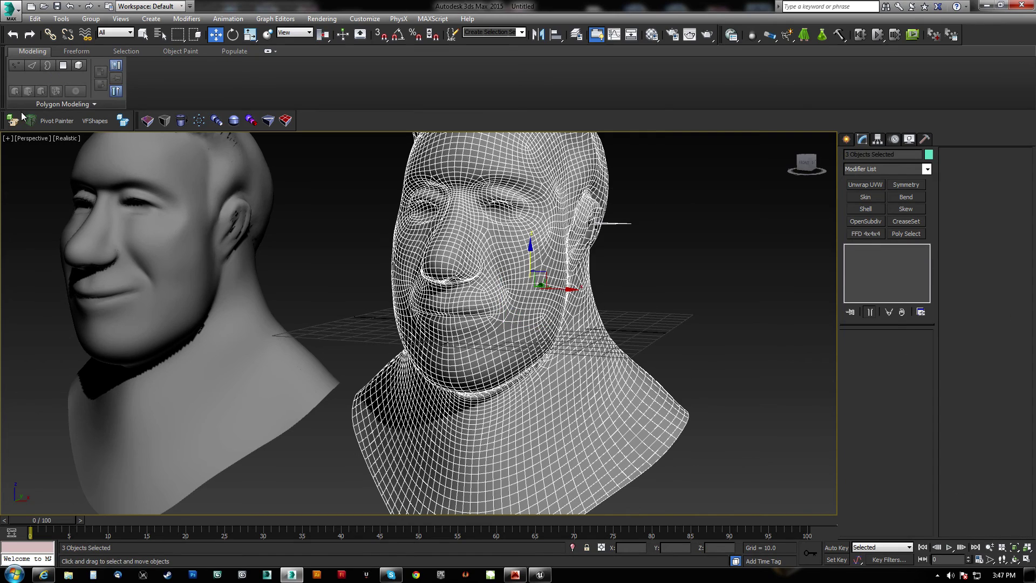
{"action": "left_click", "coordinate": [16, 123]}
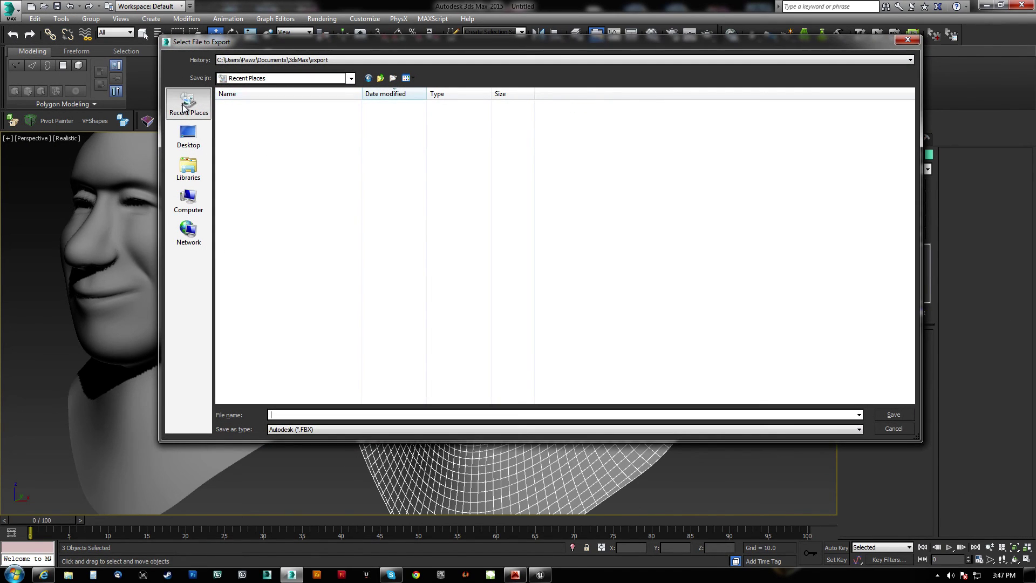
{"action": "double_click", "coordinate": [262, 108]}
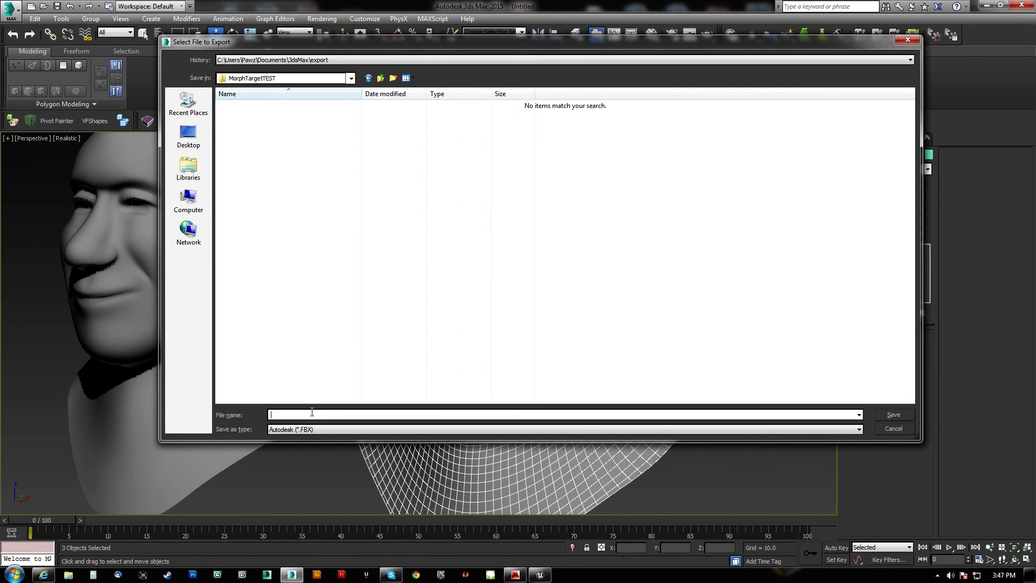
{"action": "type", "text": "Head_Morph"}
{"action": "left_click", "coordinate": [894, 415]}
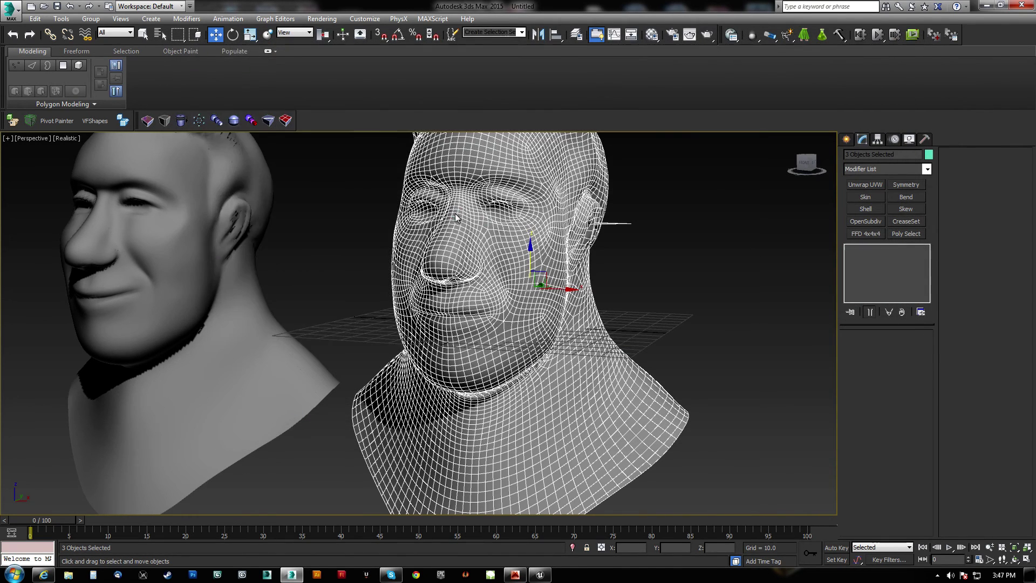
{"action": "scroll", "coordinate": [406, 282], "scroll_direction": "down", "scroll_amount": 5}
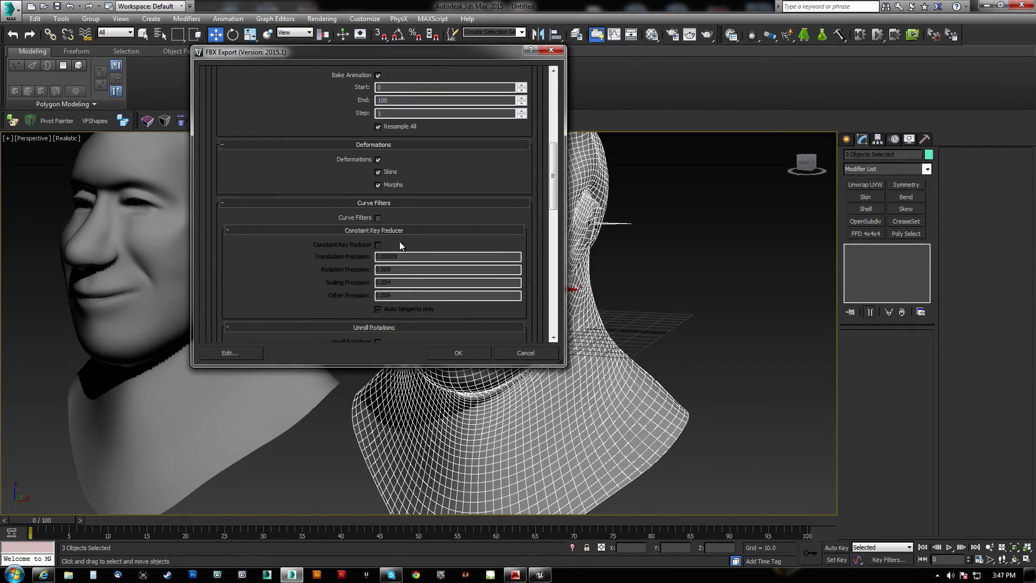
{"action": "left_click", "coordinate": [457, 353]}
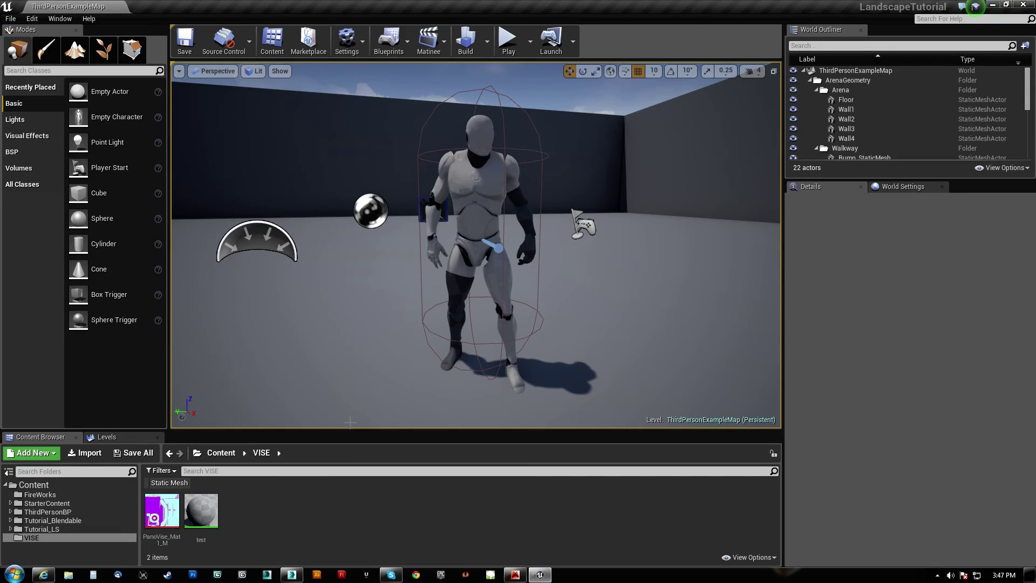
Switch to Unreal Editor and bring Head_Morph.FBX from the MorphTargetTEST folder into the VISE content folder.
{"action": "left_click", "coordinate": [538, 575]}
{"action": "left_click", "coordinate": [68, 575]}
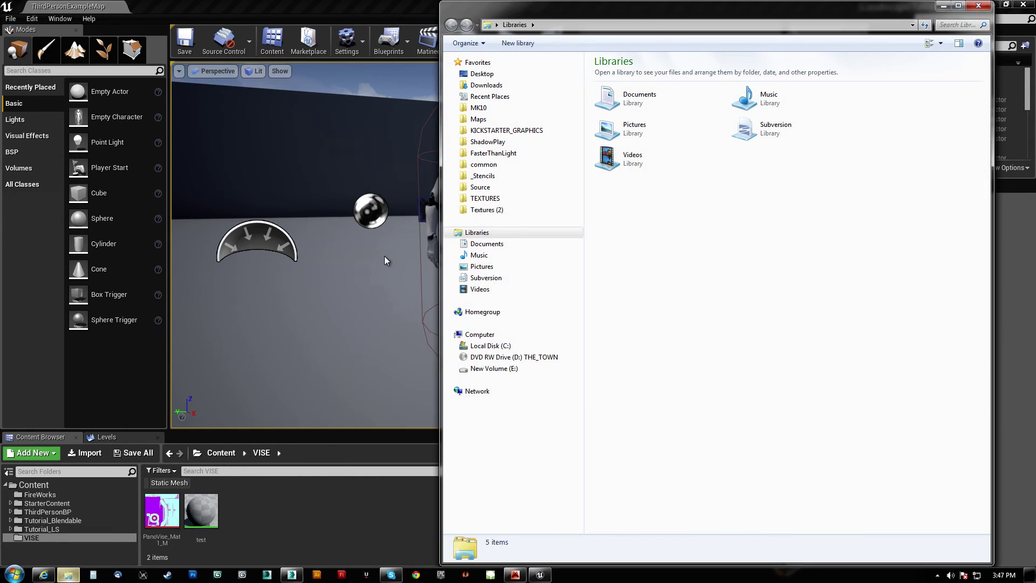
{"action": "left_click", "coordinate": [489, 96]}
{"action": "left_click", "coordinate": [640, 77]}
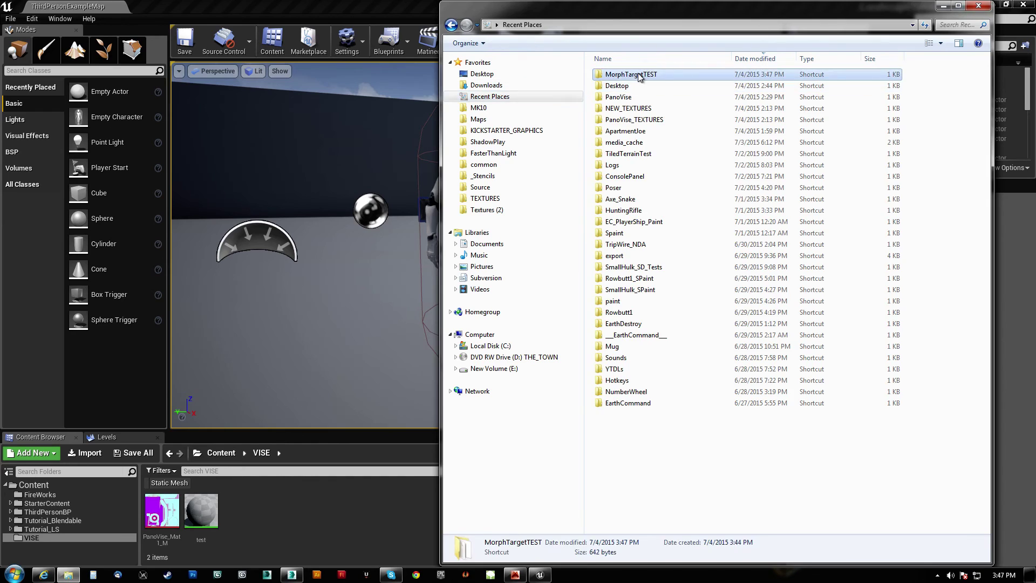
{"action": "double_click", "coordinate": [639, 77]}
{"action": "left_click", "coordinate": [634, 77]}
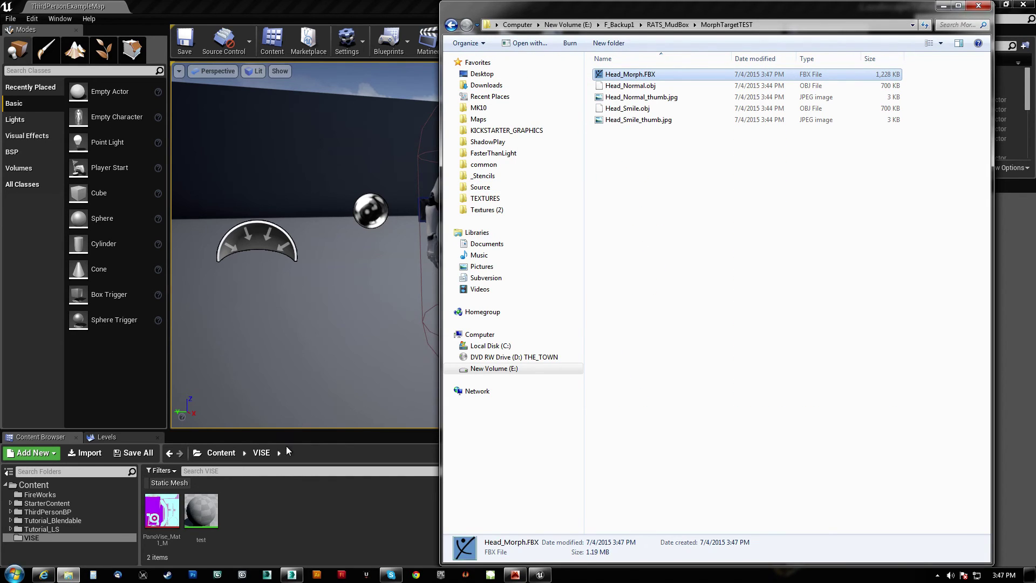
{"action": "left_click_drag", "start_coordinate": [251, 506], "coordinate": [253, 506]}
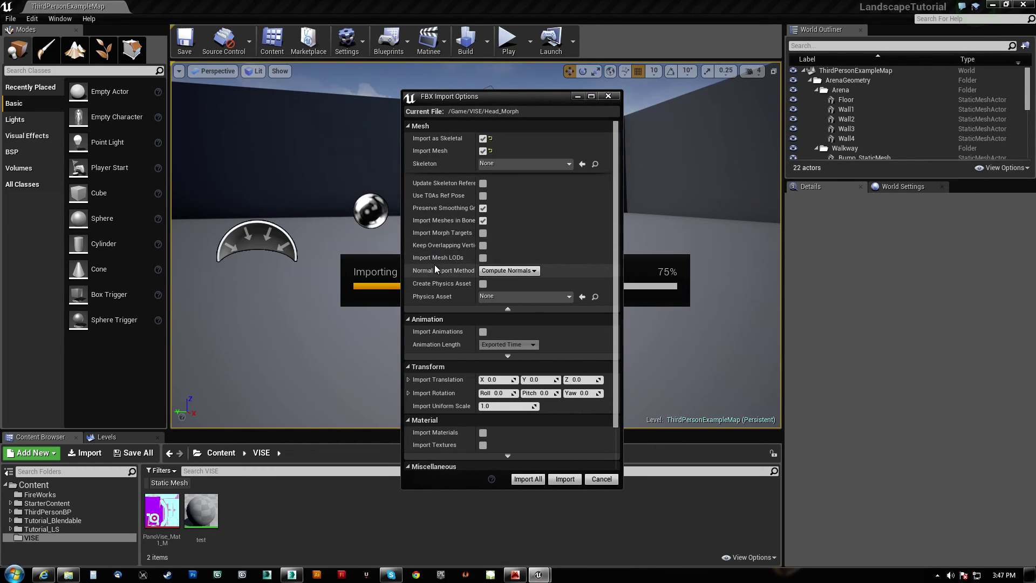
Enable Import Morph Targets in the FBX import options and import Head_Morph as a skeletal mesh.
{"action": "left_click", "coordinate": [483, 232]}
{"action": "left_click_drag", "start_coordinate": [475, 233], "coordinate": [511, 233]}
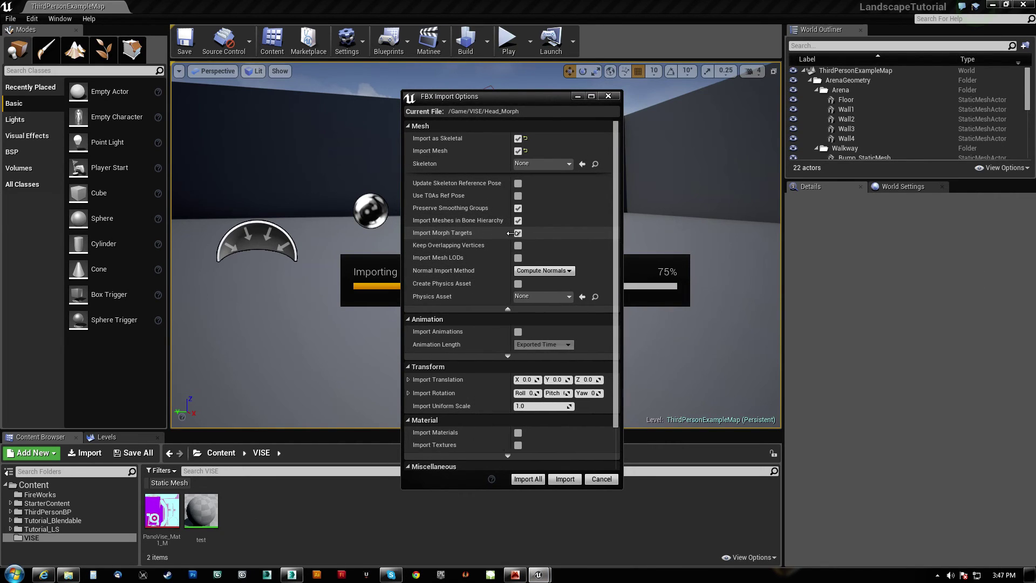
{"action": "left_click", "coordinate": [567, 480]}
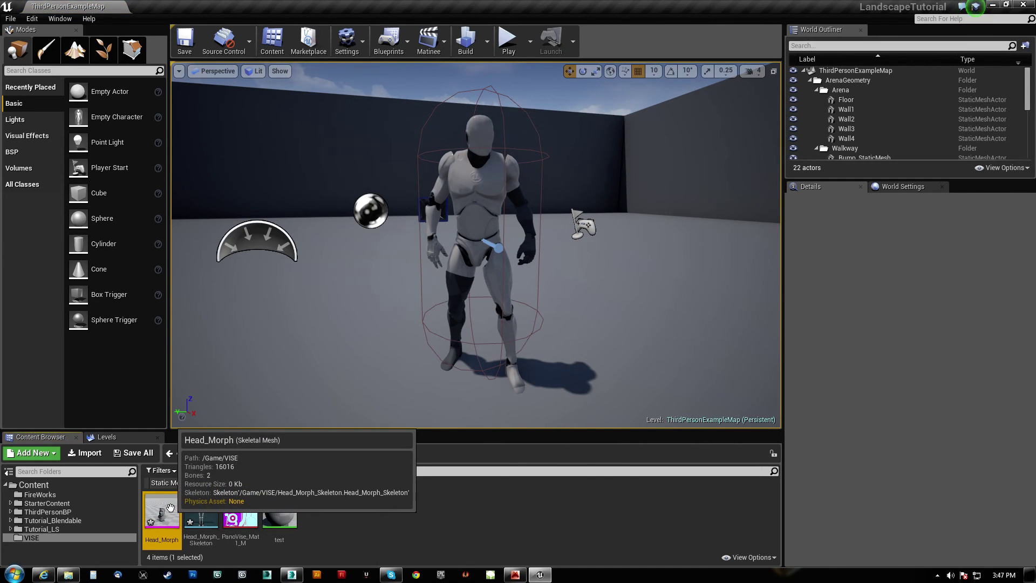
Open the Head_Morph skeletal mesh, view its face close up and raise the Head_Smile morph weight to 1.0.
{"action": "double_click", "coordinate": [171, 508]}
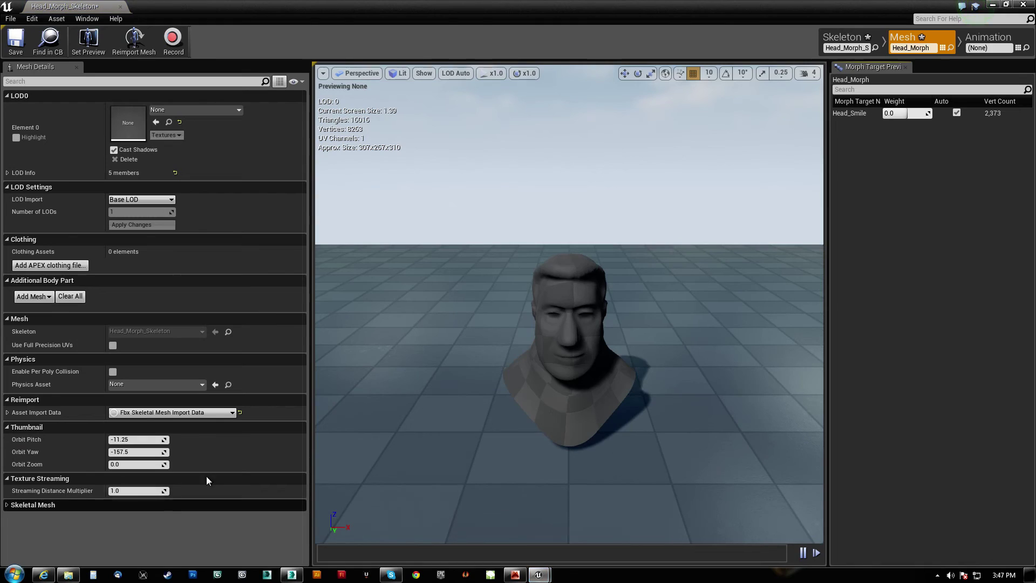
{"action": "right_click_drag", "start_coordinate": [574, 343], "coordinate": [506, 350]}
{"action": "key", "text": "d"}
{"action": "key", "text": "w"}
{"action": "key", "text": "w"}
{"action": "mouse_move", "coordinate": [908, 113]}
{"action": "left_mouse_down"}
{"action": "mouse_move", "coordinate": [932, 113]}
{"action": "mouse_move", "coordinate": [883, 113]}
{"action": "mouse_move", "coordinate": [917, 112]}
{"action": "left_mouse_up"}
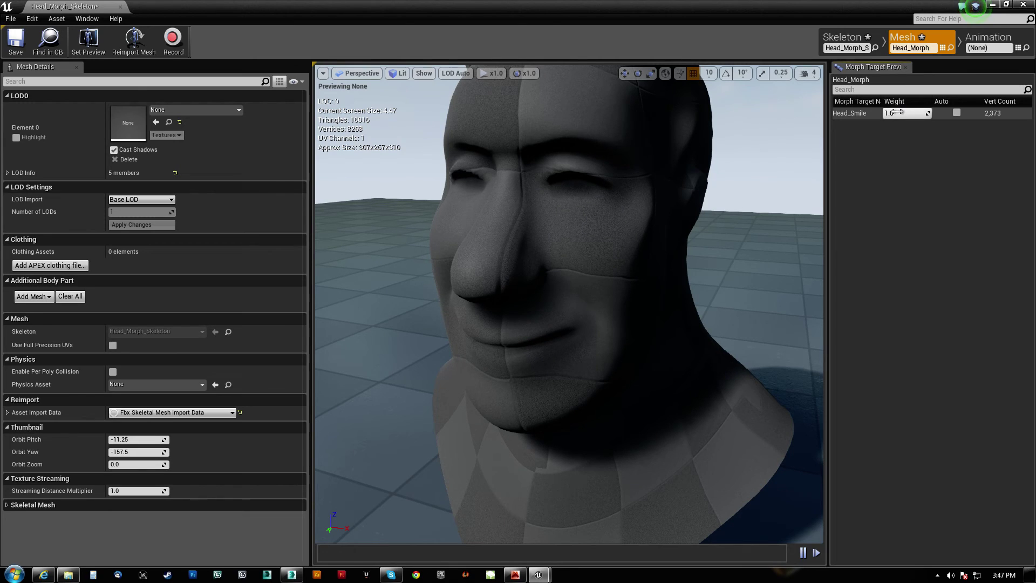
Exaggerate the smile by setting the Head_Smile morph weight to 2, 4 and finally 5.0.
{"action": "left_click", "coordinate": [897, 112]}
{"action": "type", "text": "2"}
{"action": "key", "text": "Return"}
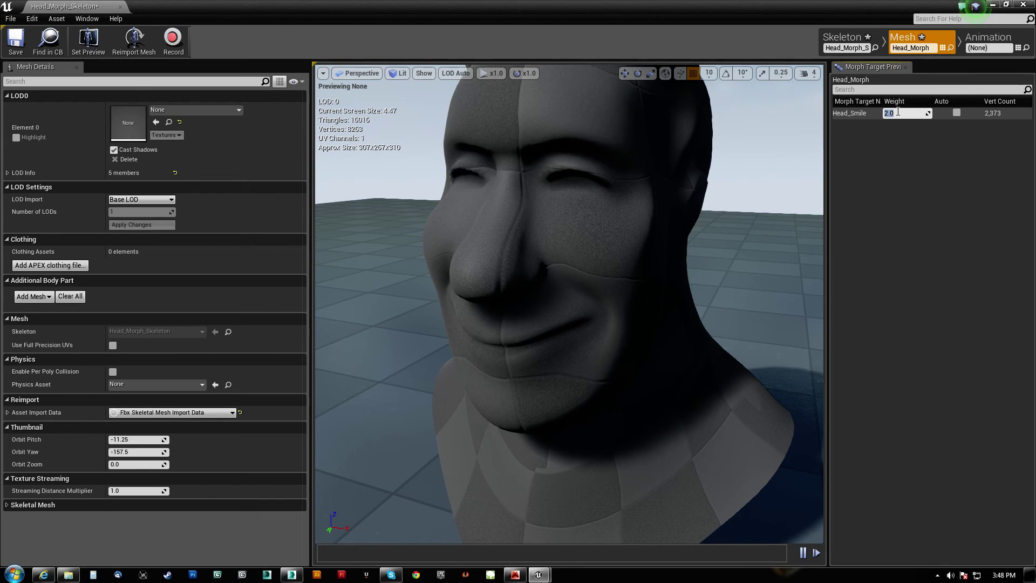
{"action": "type", "text": "4"}
{"action": "key", "text": "Return"}
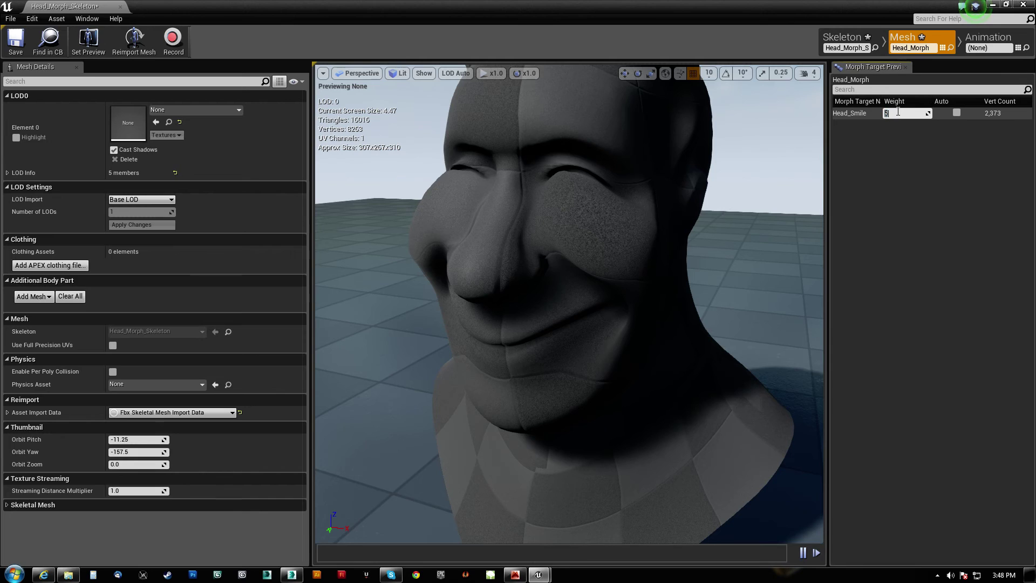
{"action": "type", "text": "5000"}
{"action": "key", "text": "Return"}
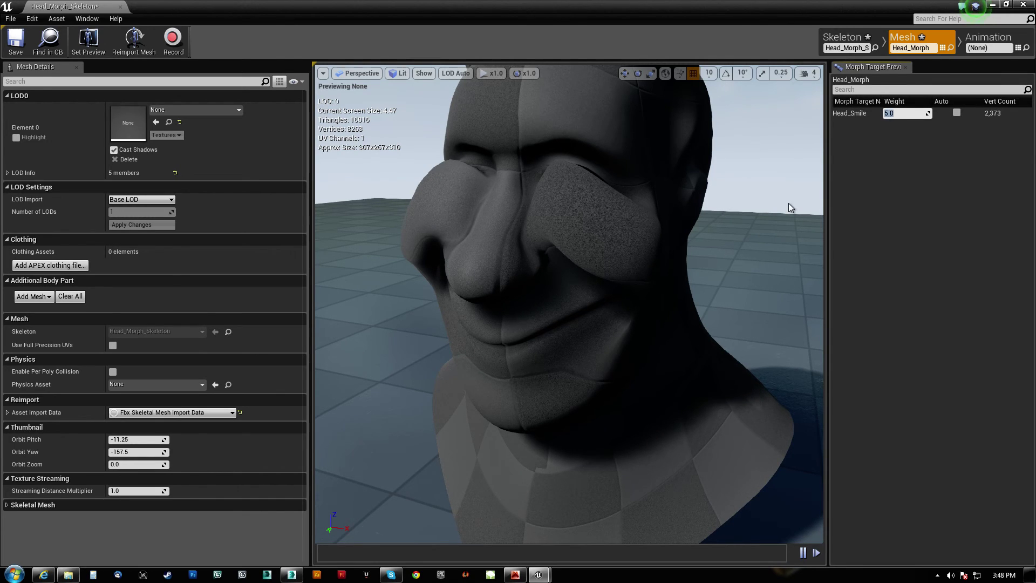
{"action": "key", "text": "s"}
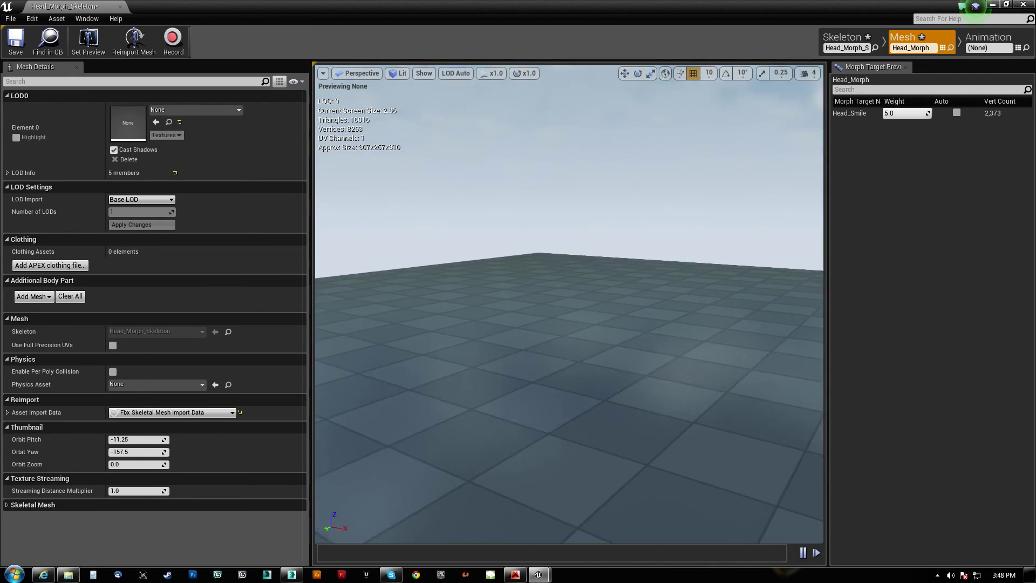